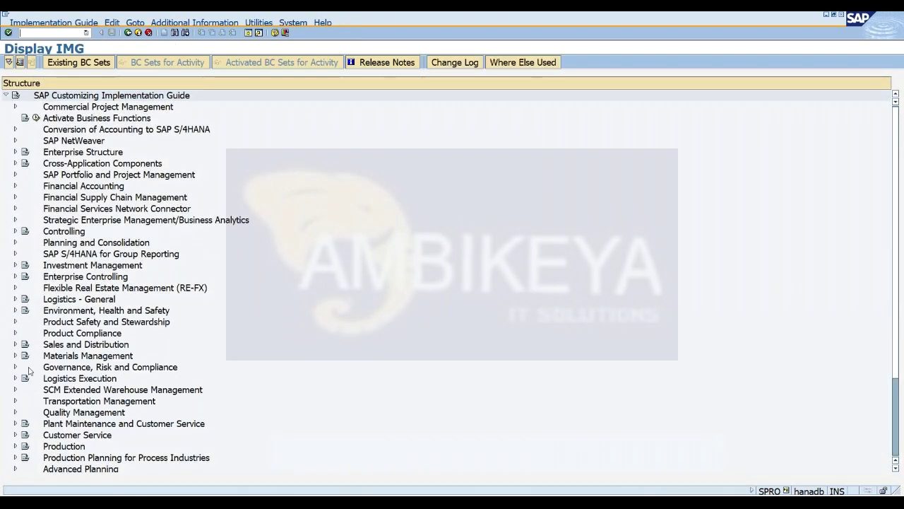
Step: Examine the areas of Extended Warehouse Management under SCM Extended Warehouse Management, and collapse both nodes again
{"action": "left_click", "coordinate": [16, 378]}
{"action": "left_click", "coordinate": [15, 391]}
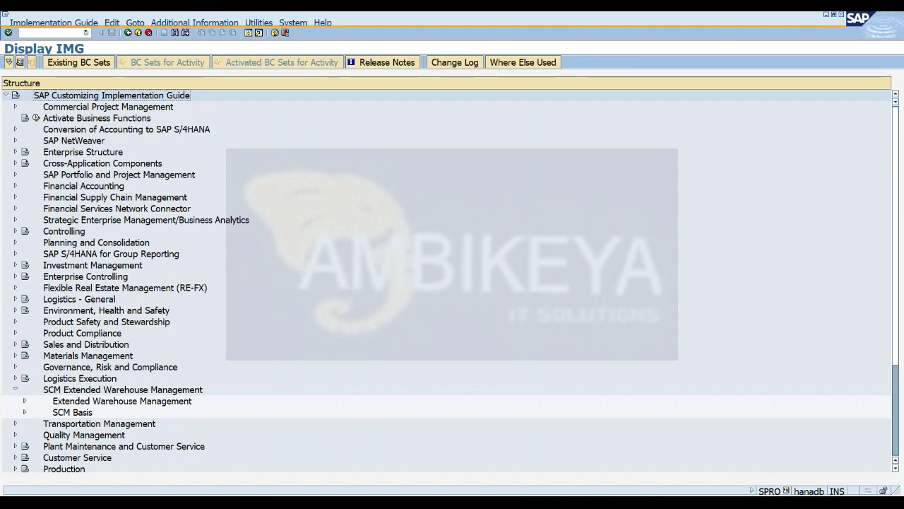
{"action": "left_click", "coordinate": [25, 400]}
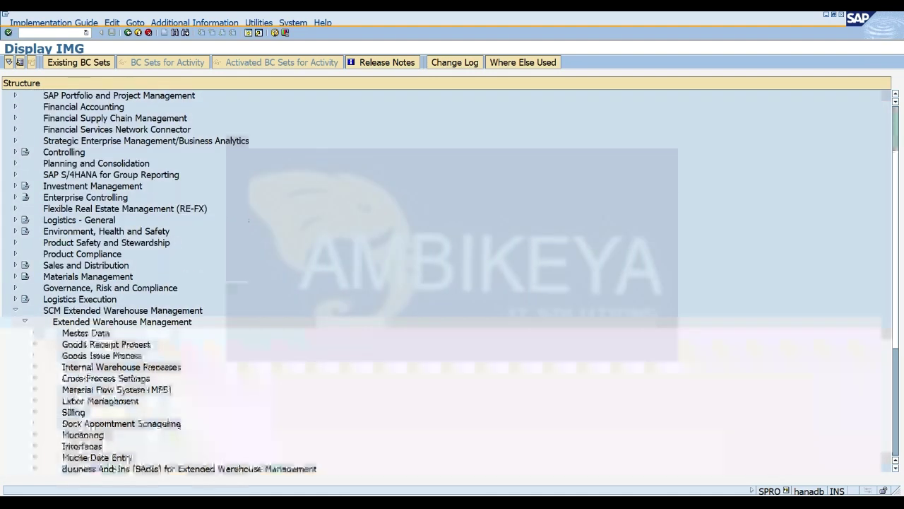
{"action": "left_click", "coordinate": [25, 323]}
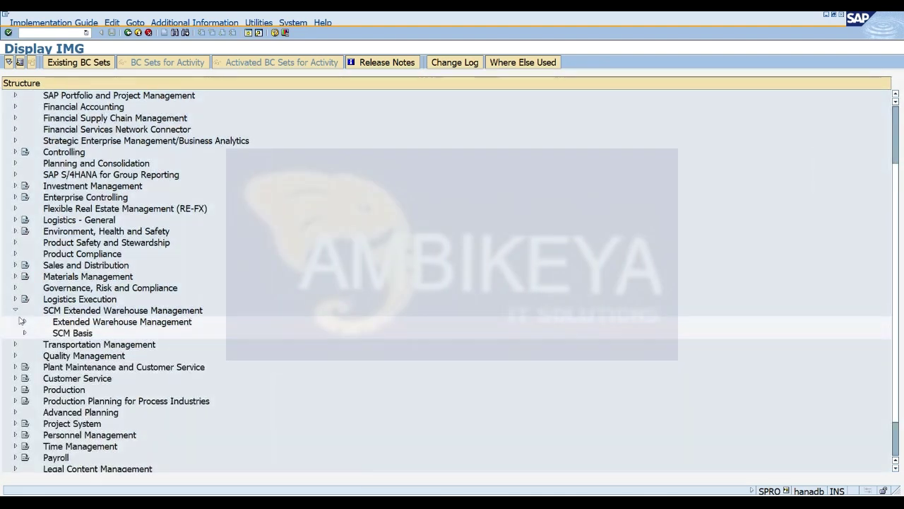
{"action": "left_click", "coordinate": [16, 312]}
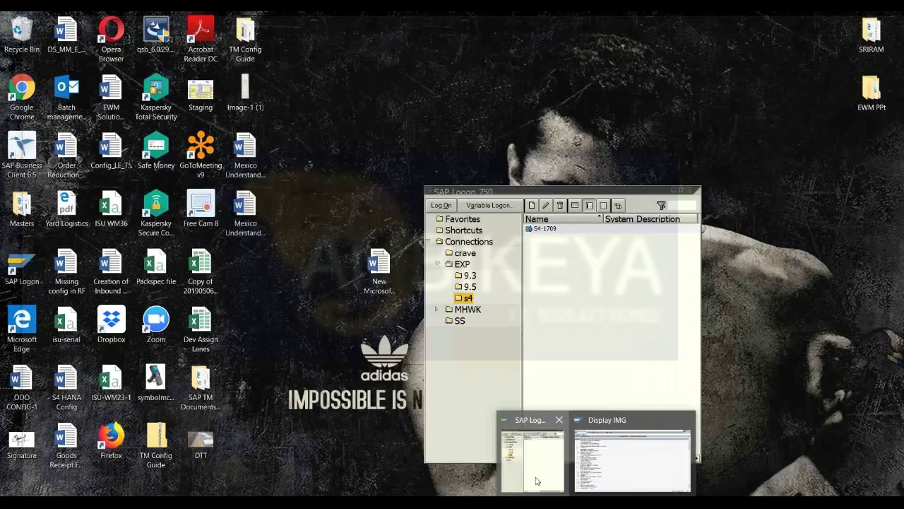
Step: Switch to SAP Logon, view the systems in the 9.5 and 9.3 folders under EXP, and return to the implementation guide
{"action": "left_click", "coordinate": [546, 453]}
{"action": "left_click", "coordinate": [470, 287]}
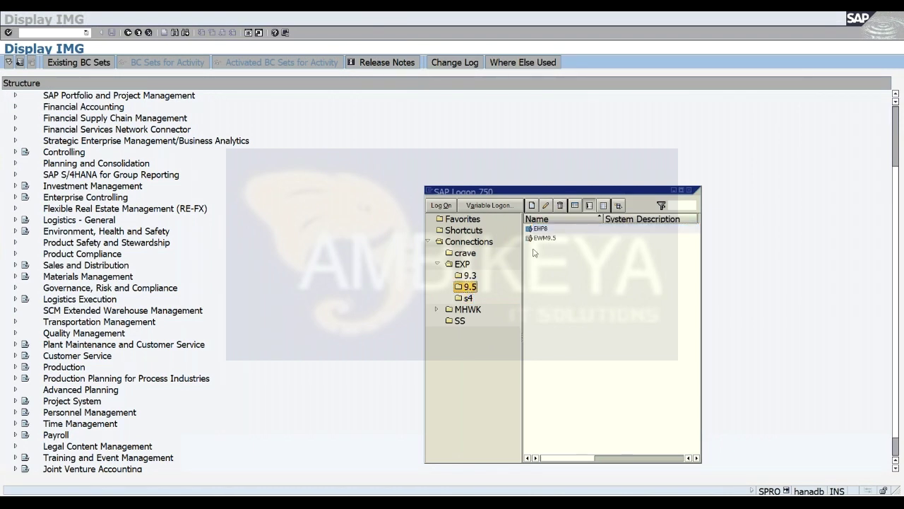
{"action": "left_click", "coordinate": [469, 275]}
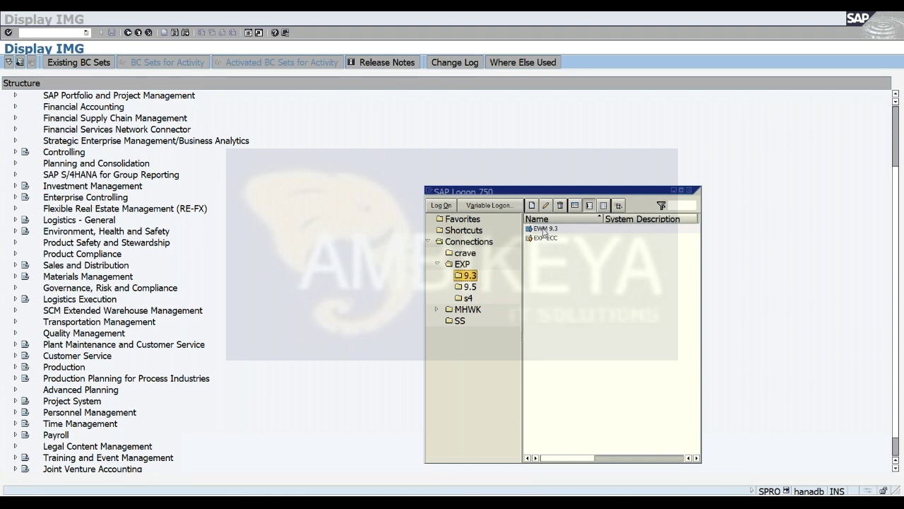
{"action": "left_click", "coordinate": [368, 251]}
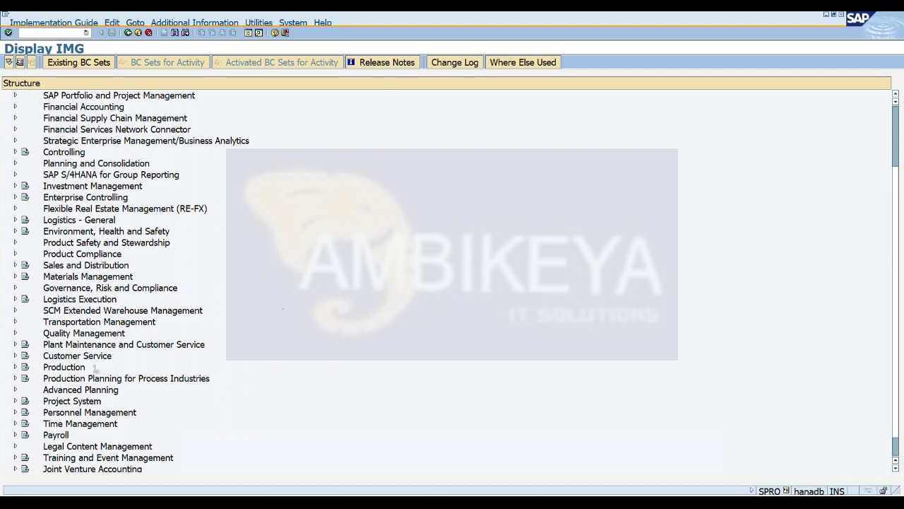
Step: Expand SCM Extended Warehouse Management through Extended Warehouse Management and Interfaces to ERP Integration
{"action": "left_click", "coordinate": [14, 311]}
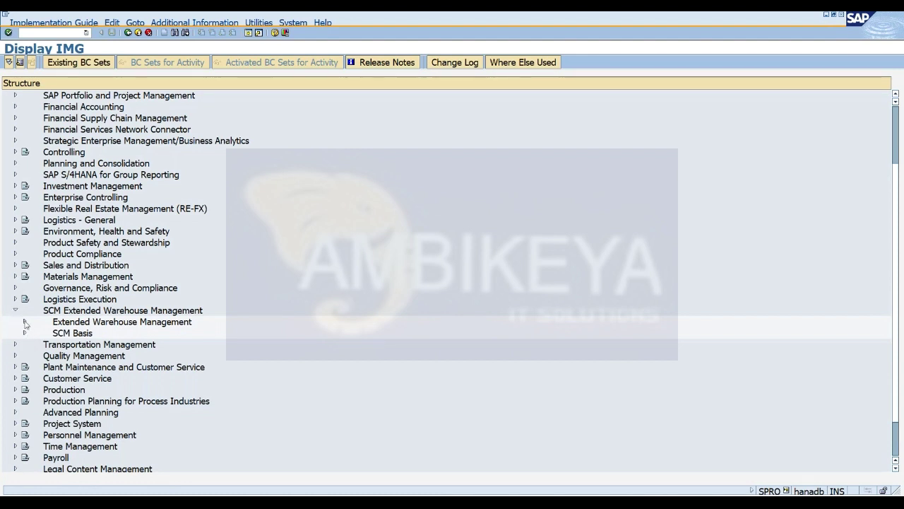
{"action": "left_click", "coordinate": [25, 323]}
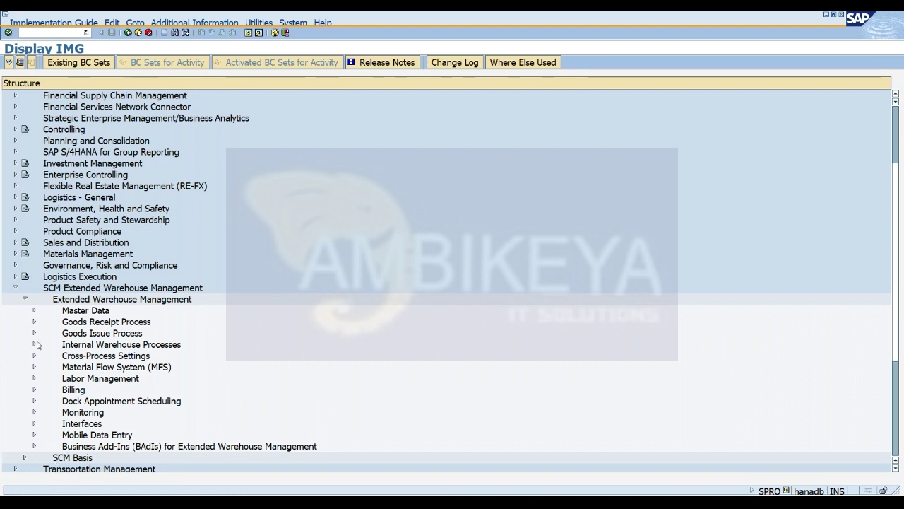
{"action": "left_click", "coordinate": [15, 288]}
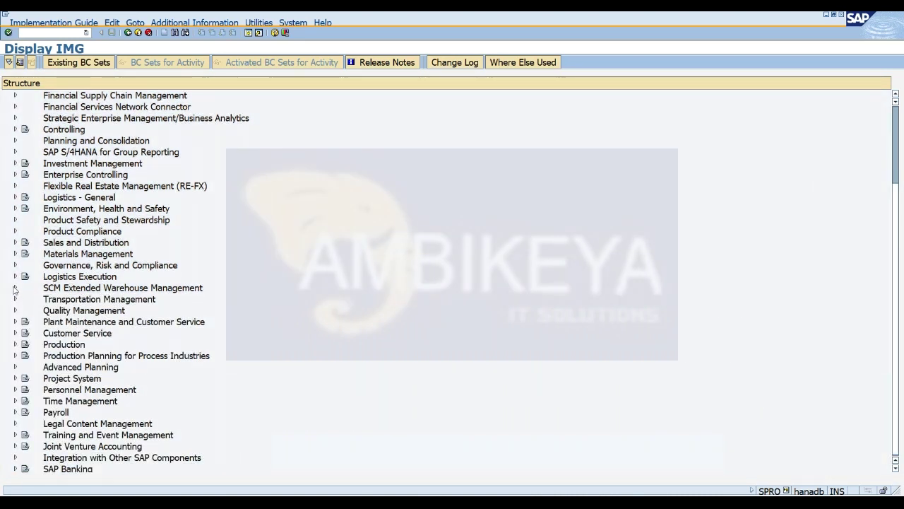
{"action": "left_click", "coordinate": [15, 288]}
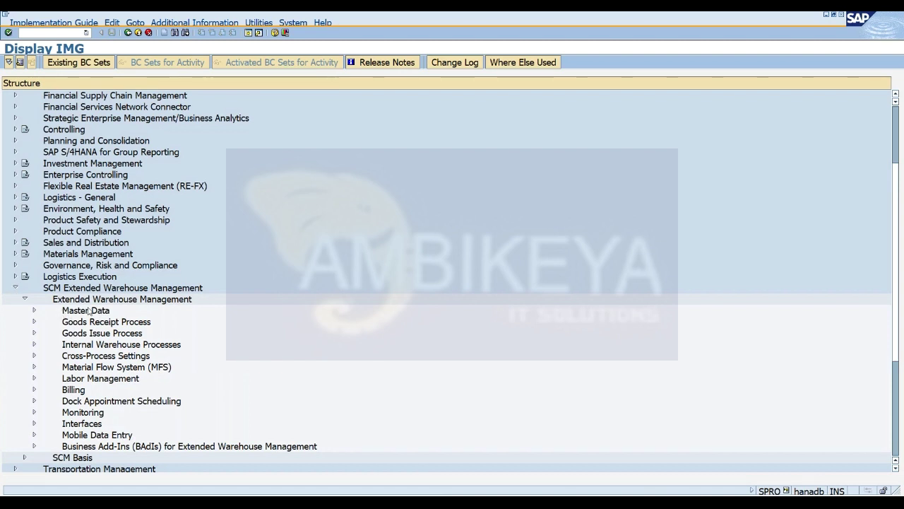
{"action": "left_click", "coordinate": [34, 424]}
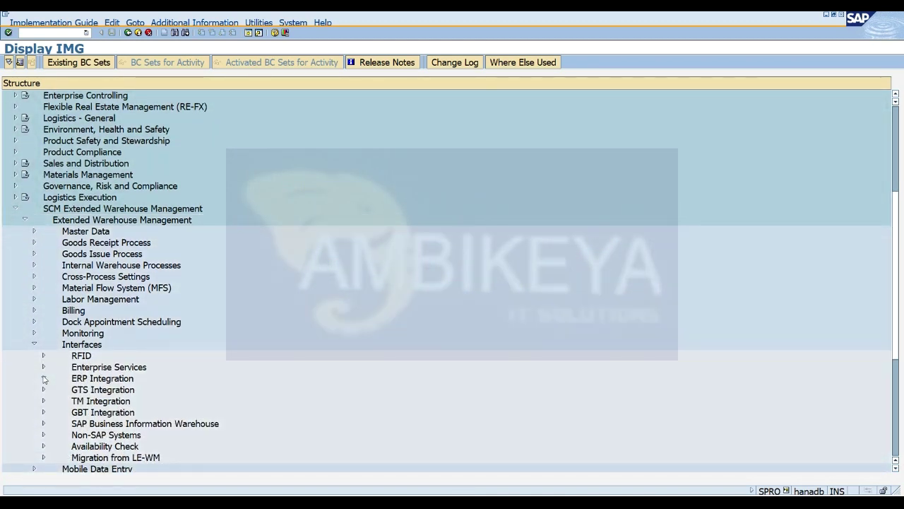
{"action": "left_click", "coordinate": [43, 378]}
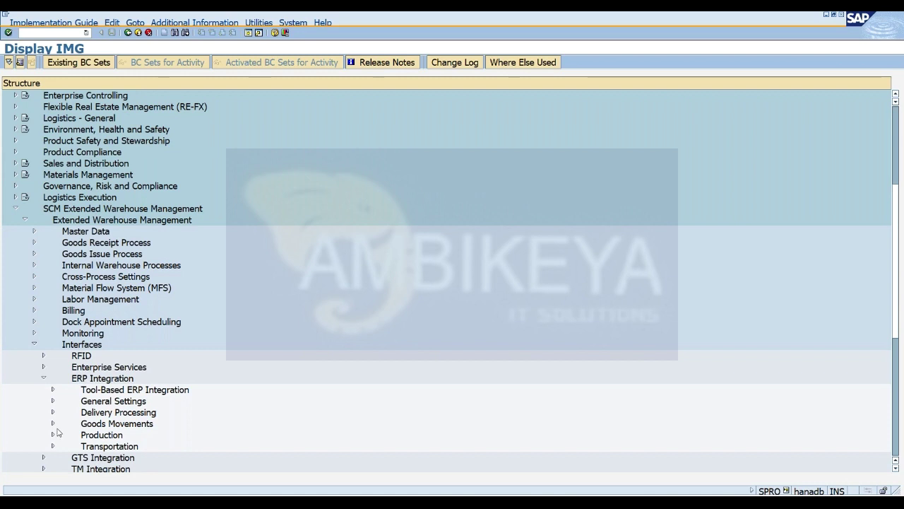
Step: Look through the General Settings, Delivery Processing and Goods Movements nodes under ERP Integration, collapsing each one again
{"action": "left_click", "coordinate": [52, 402]}
{"action": "left_click", "coordinate": [52, 401]}
{"action": "left_click", "coordinate": [52, 412]}
{"action": "left_click", "coordinate": [52, 368]}
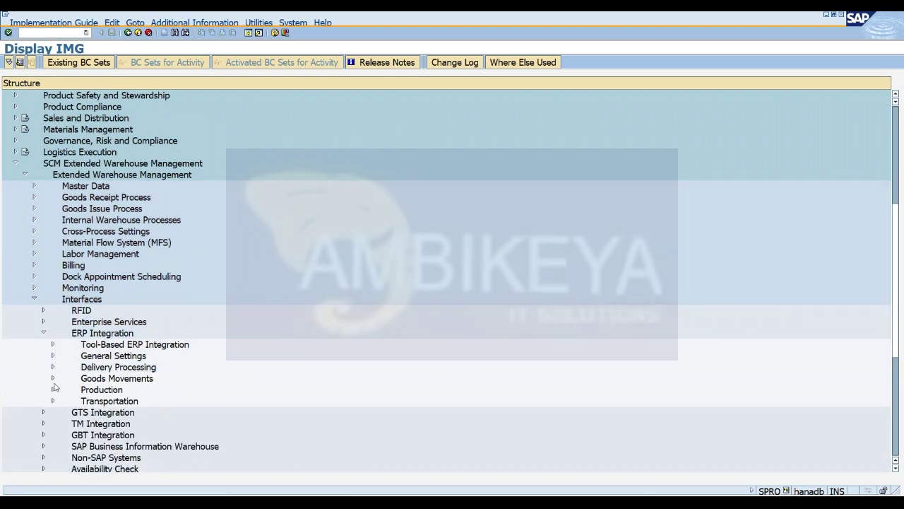
{"action": "left_click", "coordinate": [52, 378]}
{"action": "left_click", "coordinate": [53, 378]}
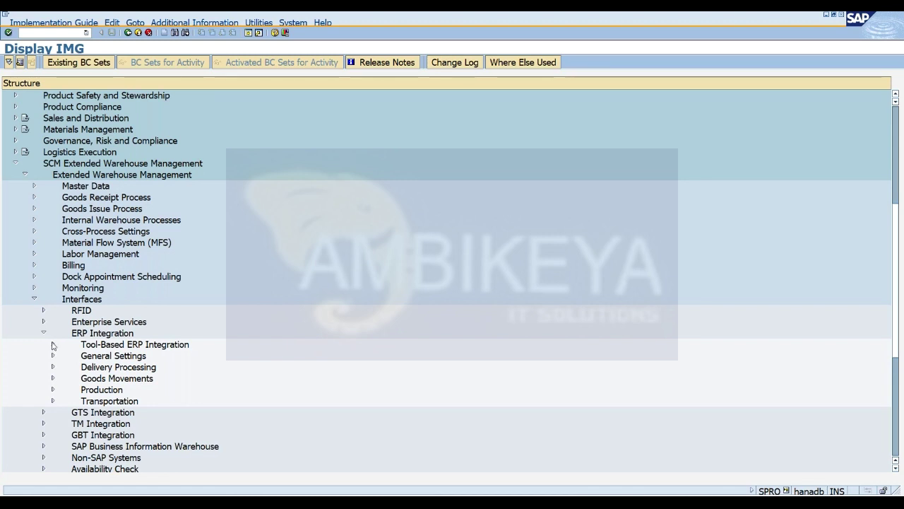
Step: Examine the implementation tools under Tool-Based ERP Integration, and collapse the node again
{"action": "left_click", "coordinate": [53, 344]}
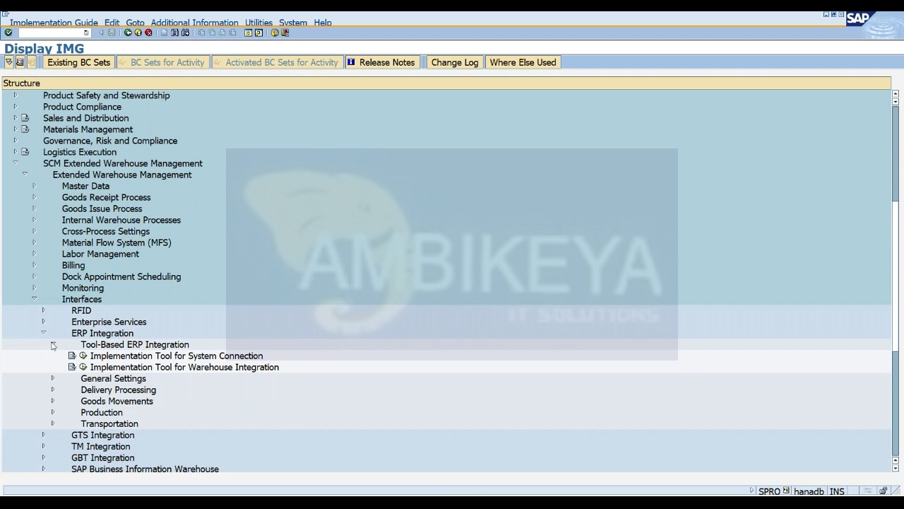
{"action": "left_click", "coordinate": [52, 345]}
{"action": "left_click", "coordinate": [52, 345]}
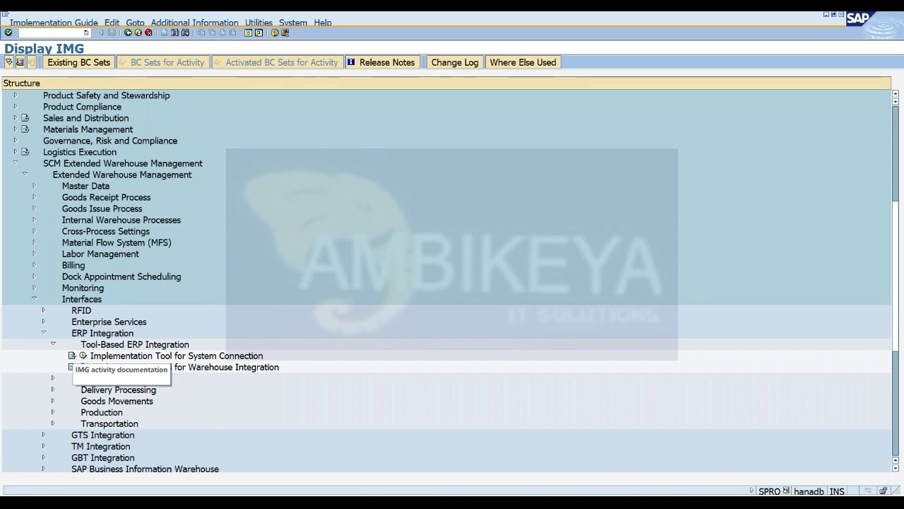
{"action": "left_click", "coordinate": [53, 345]}
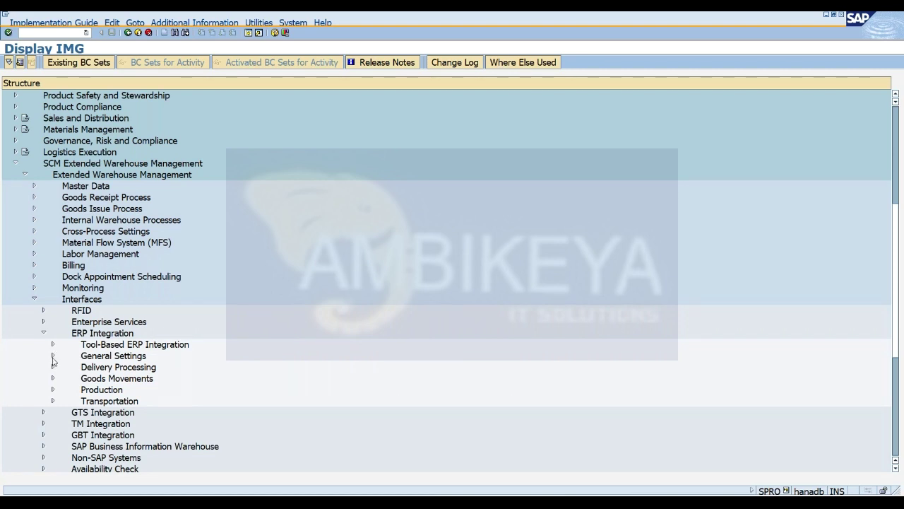
Step: Expand General Settings under ERP Integration and compare its activities with those of Tool-Based ERP Integration
{"action": "left_click", "coordinate": [52, 356]}
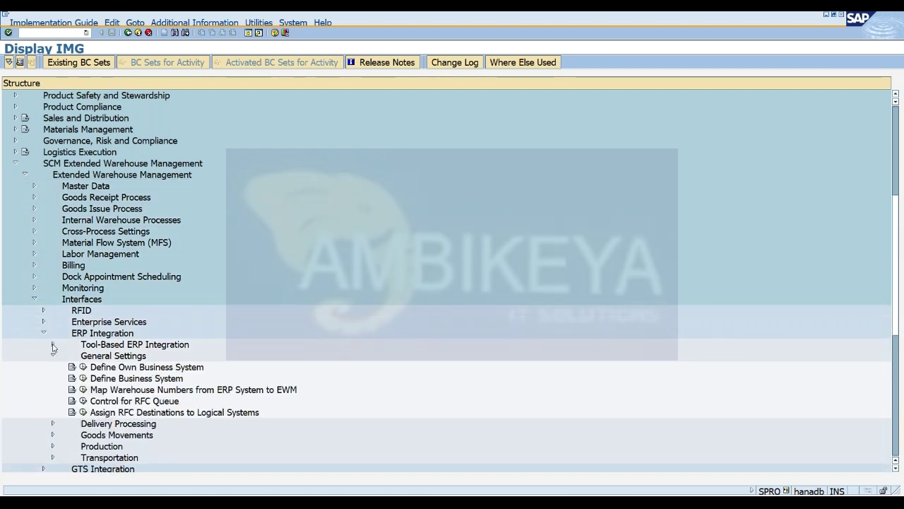
{"action": "left_click", "coordinate": [52, 345]}
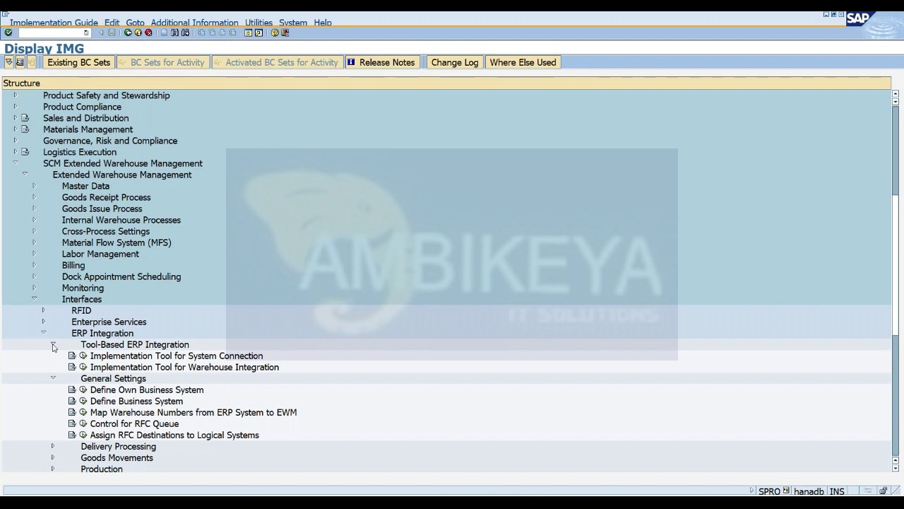
{"action": "left_click", "coordinate": [53, 346]}
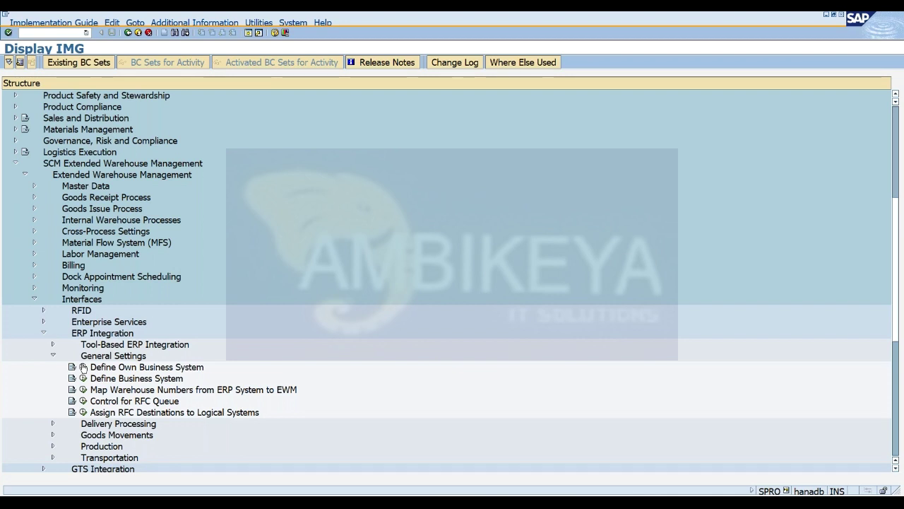
Step: Review the Define Own Business System entries and set the status bar to show the System before returning to the guide
{"action": "left_click", "coordinate": [83, 367]}
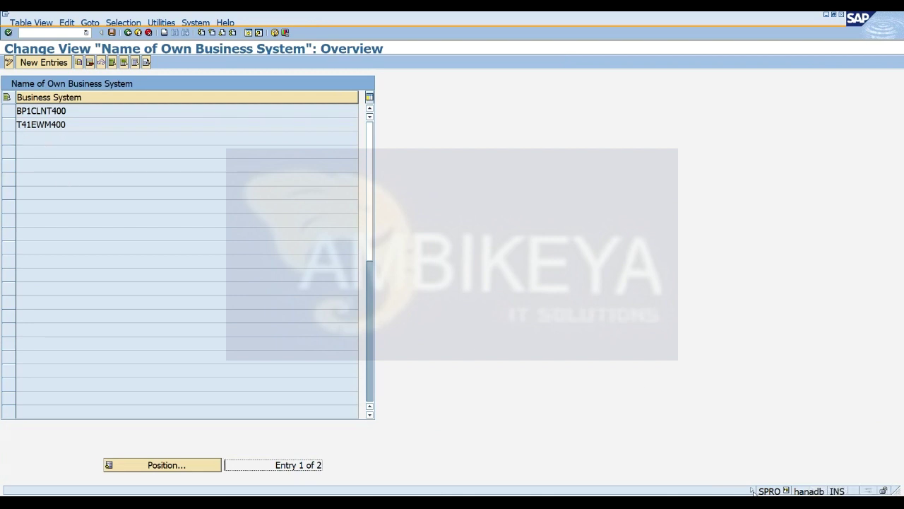
{"action": "left_click", "coordinate": [753, 490]}
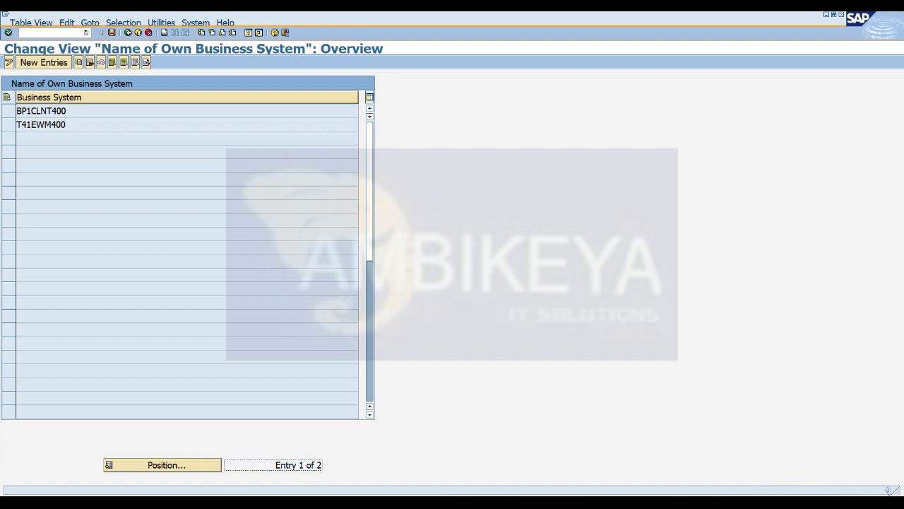
{"action": "left_click", "coordinate": [888, 490]}
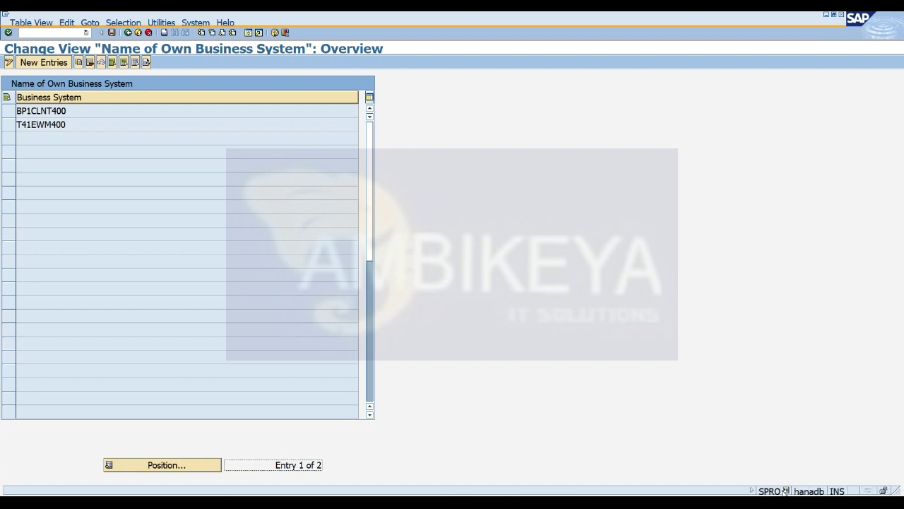
{"action": "left_click", "coordinate": [786, 491]}
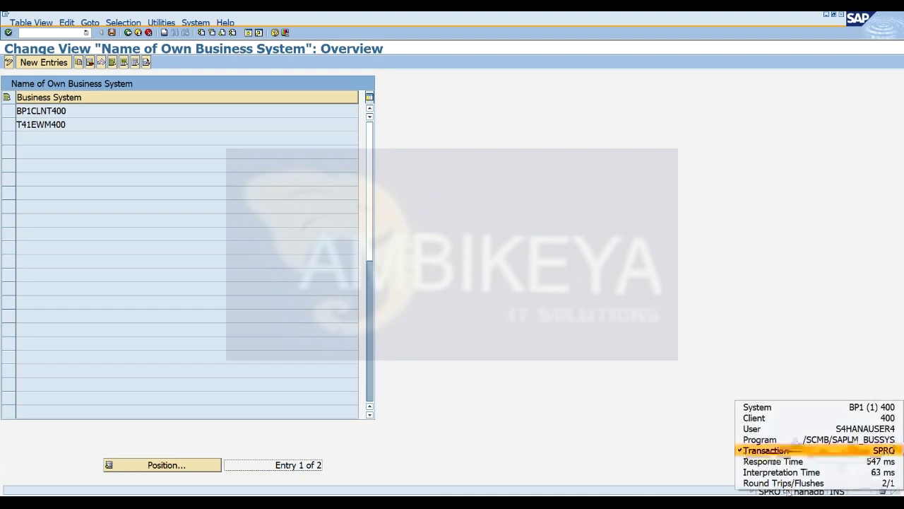
{"action": "left_click", "coordinate": [797, 408]}
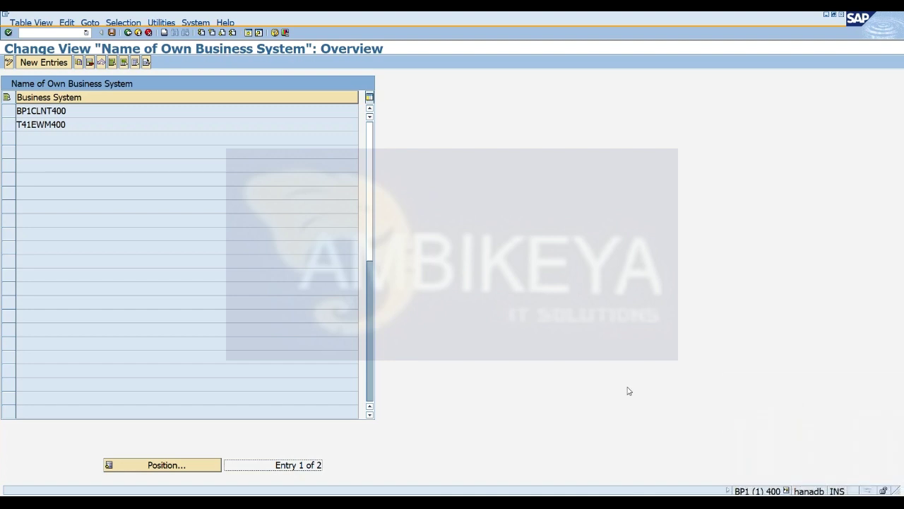
{"action": "left_click", "coordinate": [128, 33]}
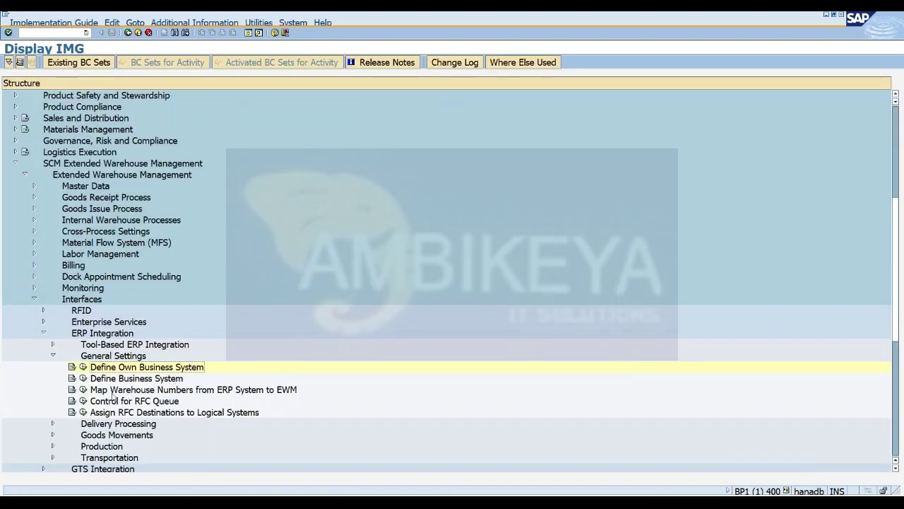
Step: Review the logical system assignments in Define Business System, selecting the T41EWM400 entry
{"action": "left_click", "coordinate": [82, 378]}
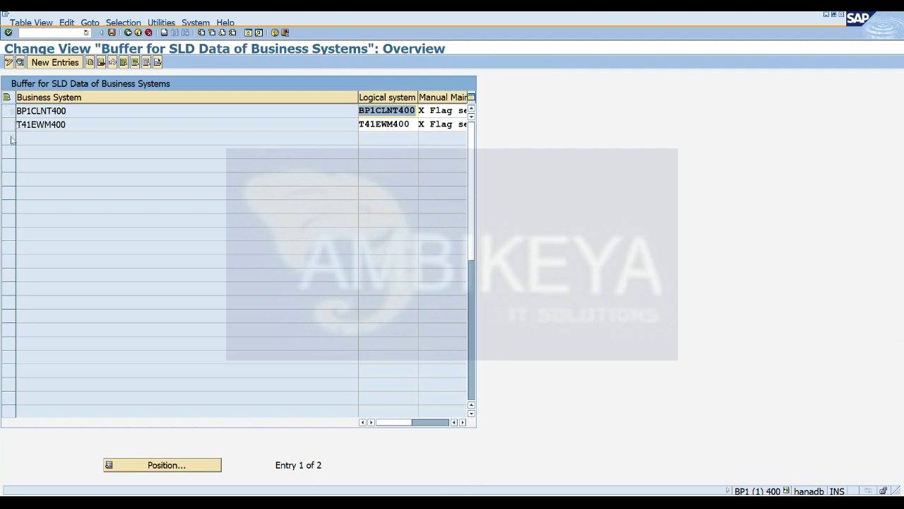
{"action": "left_click", "coordinate": [9, 128]}
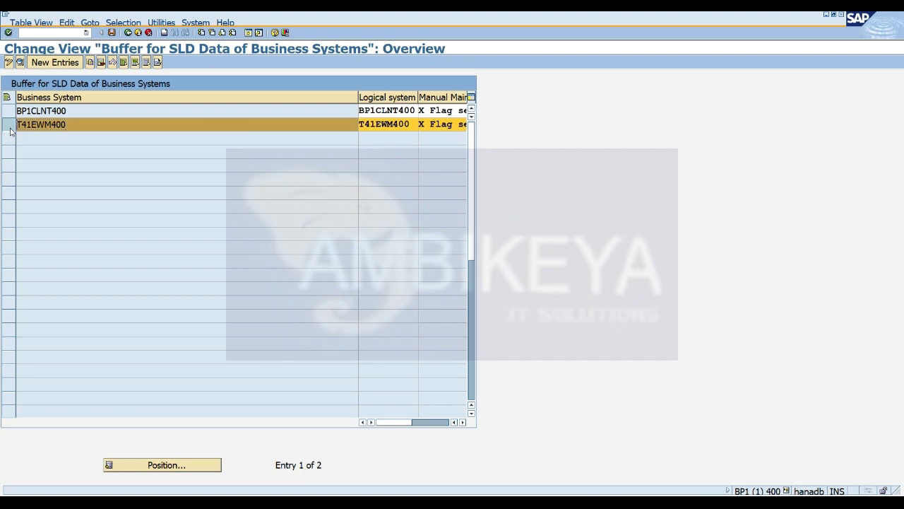
{"action": "left_click", "coordinate": [128, 32]}
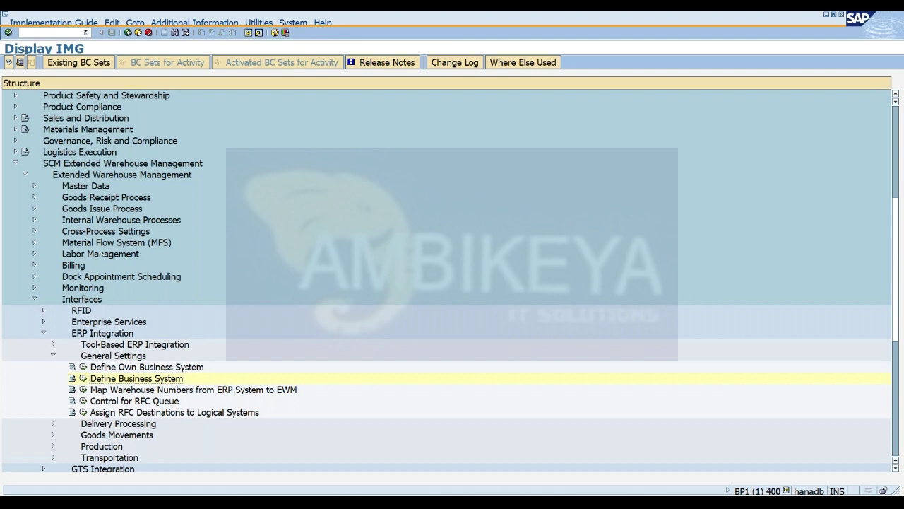
Step: Review the WM8 to EWM8 entry in Map Warehouse Numbers from ERP System to EWM, and reopen the implementation guide from its top level
{"action": "left_click", "coordinate": [83, 389]}
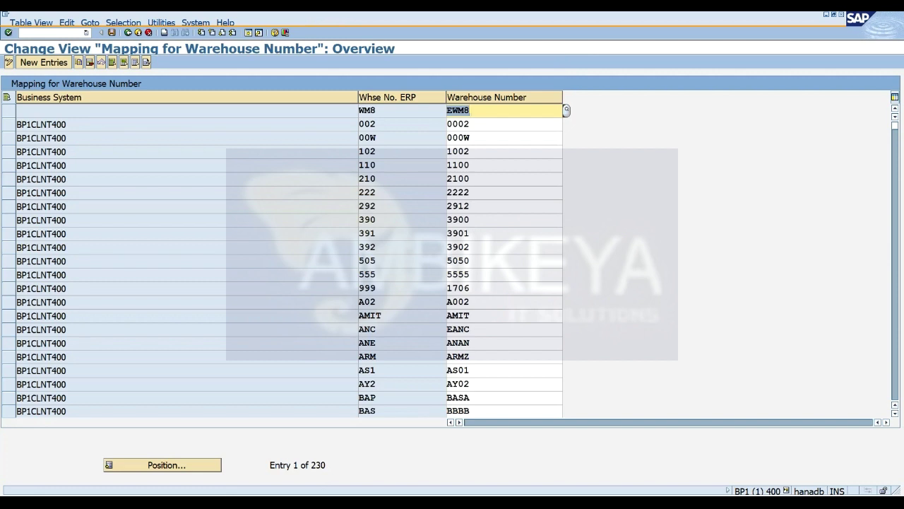
{"action": "left_click", "coordinate": [381, 110]}
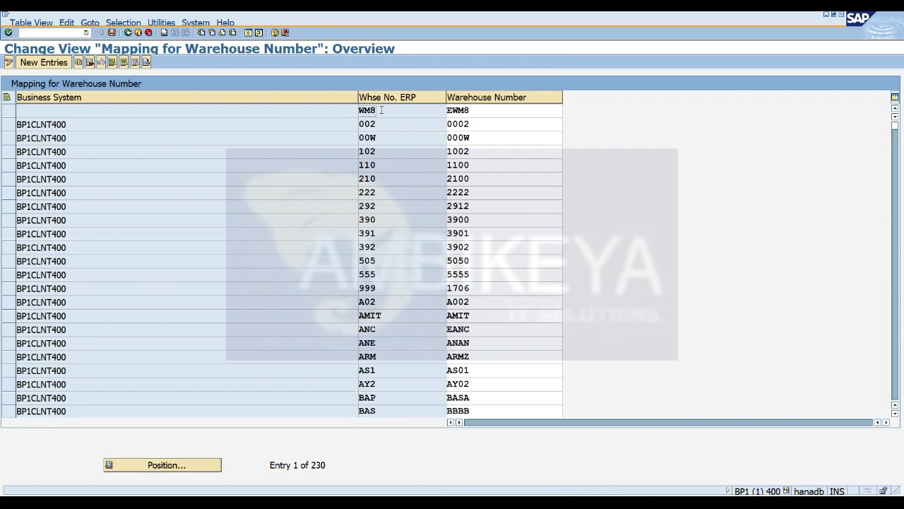
{"action": "left_click", "coordinate": [473, 113]}
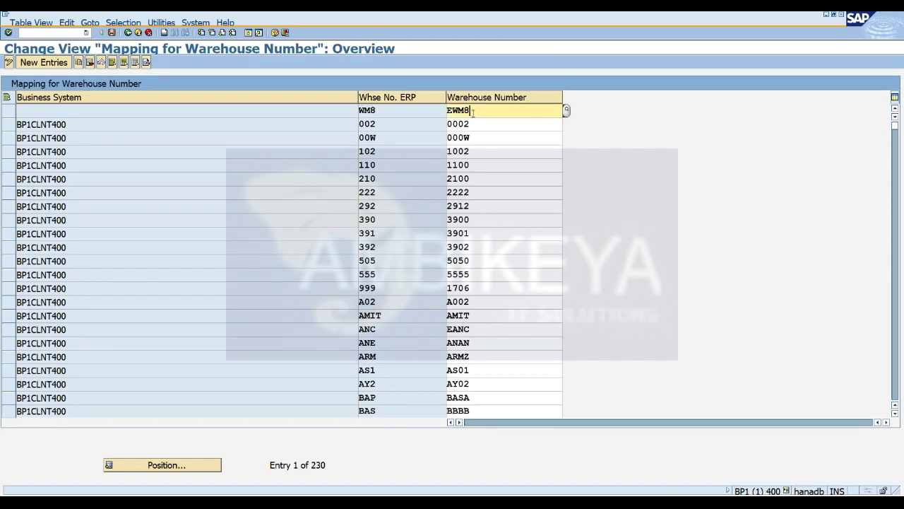
{"action": "left_click", "coordinate": [128, 32]}
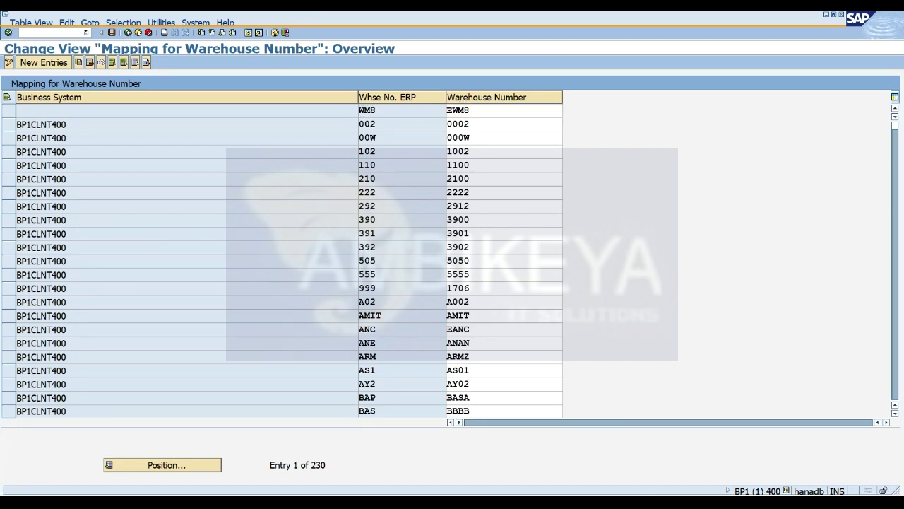
{"action": "left_click", "coordinate": [128, 32]}
{"action": "left_click", "coordinate": [24, 63]}
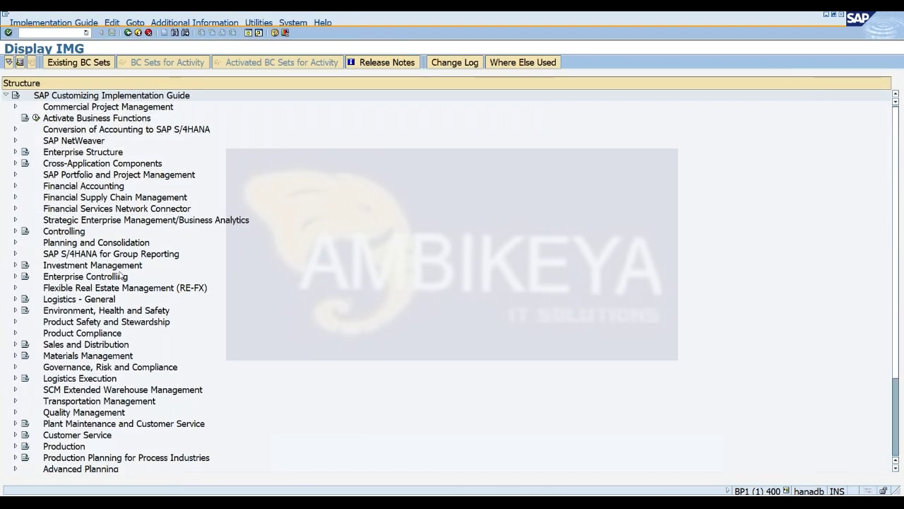
Step: Expand Master Data under SCM Extended Warehouse Management, review the Define Warehouse Numbers entries, and return to the guide
{"action": "left_click", "coordinate": [15, 389]}
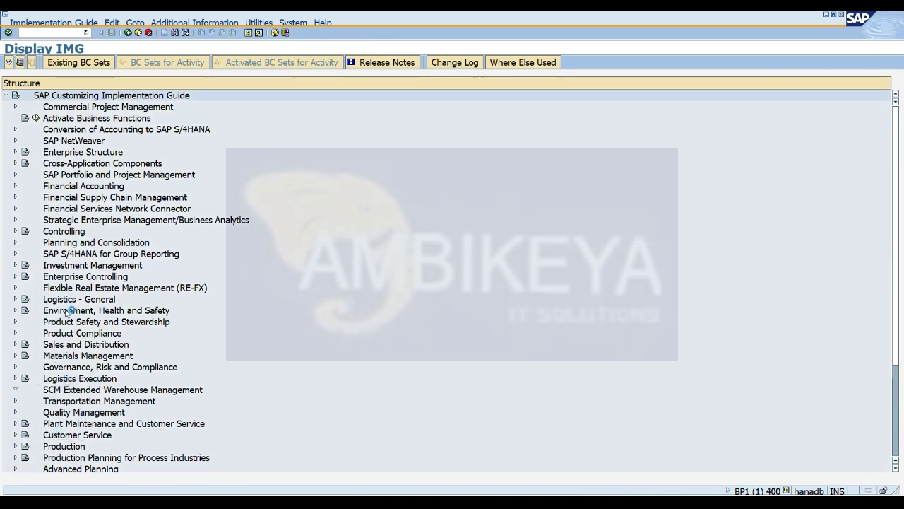
{"action": "left_click", "coordinate": [24, 401]}
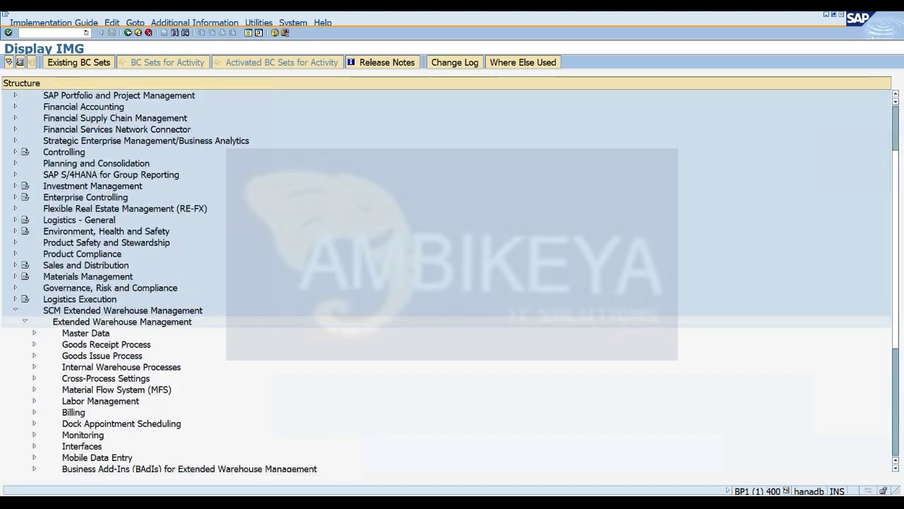
{"action": "left_click", "coordinate": [34, 333]}
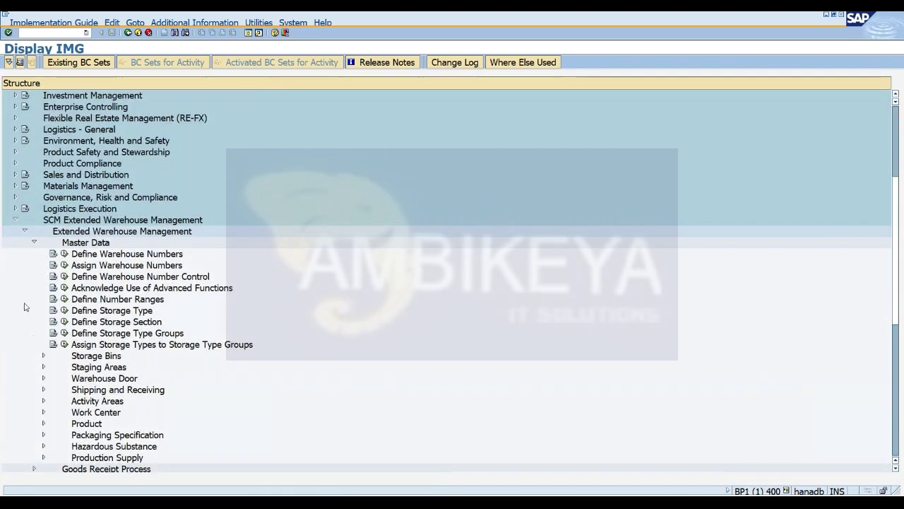
{"action": "left_click", "coordinate": [64, 255]}
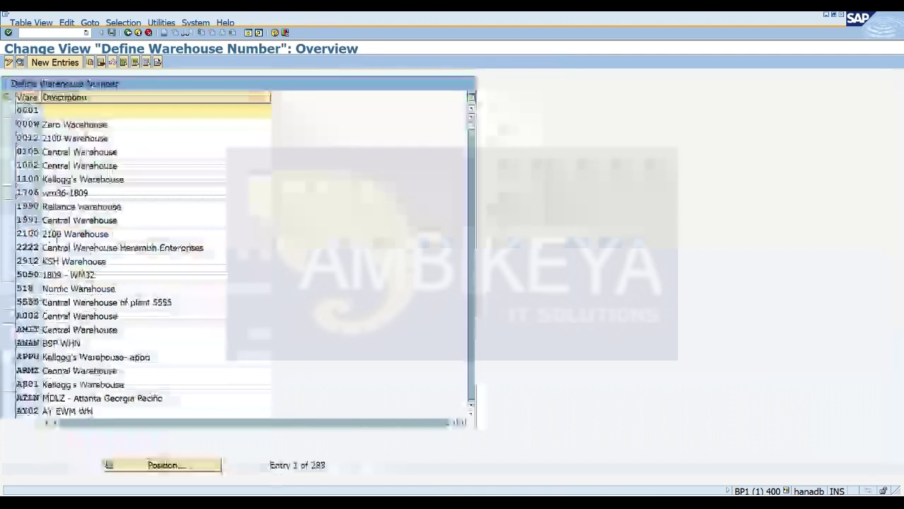
{"action": "left_click", "coordinate": [128, 32]}
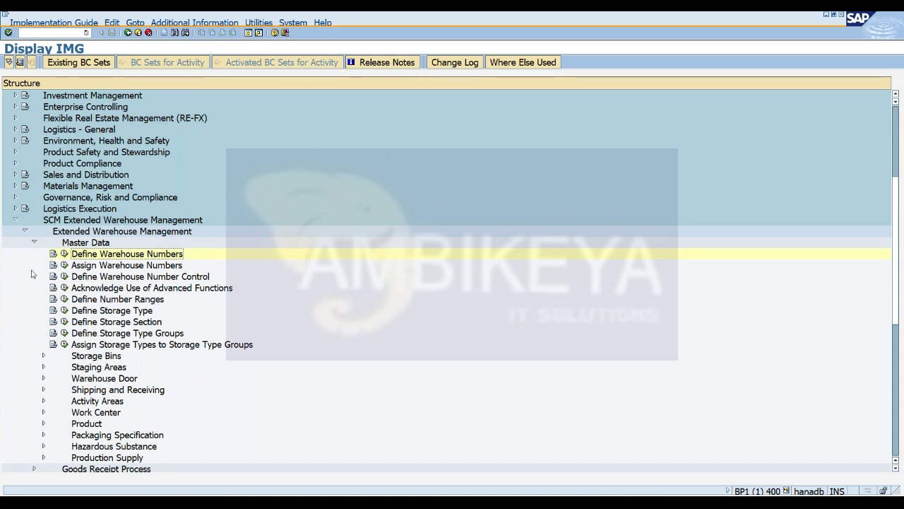
Step: Look up warehouse number WM46 in Define Warehouse Numbers under Master Data and return to the implementation guide
{"action": "left_click", "coordinate": [34, 243]}
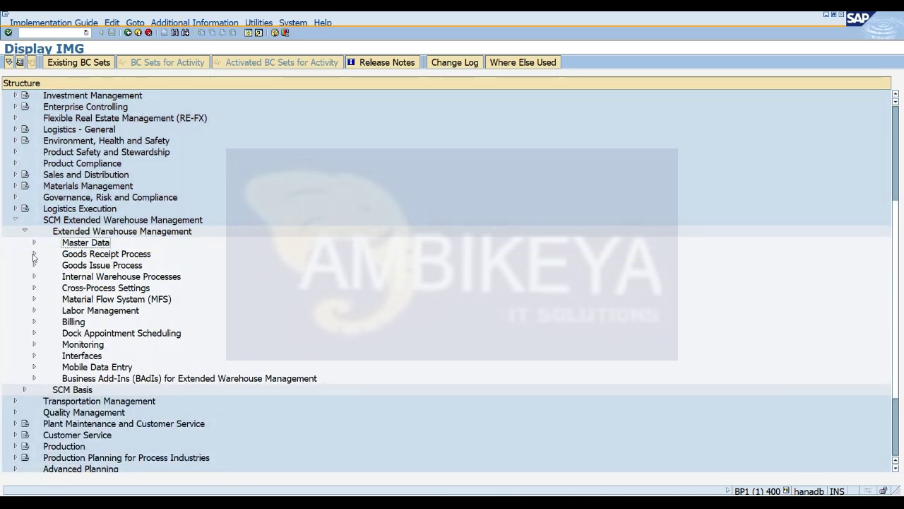
{"action": "left_click", "coordinate": [34, 253]}
{"action": "left_click", "coordinate": [34, 243]}
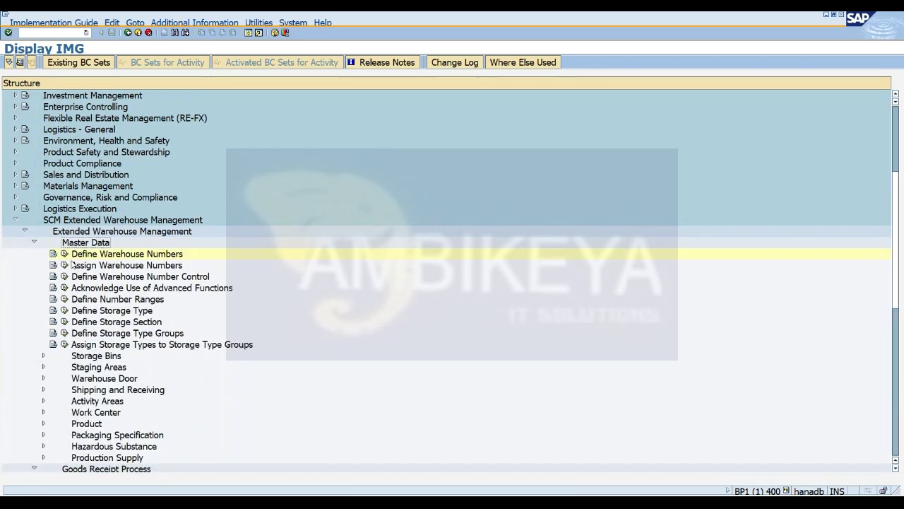
{"action": "left_click", "coordinate": [64, 254]}
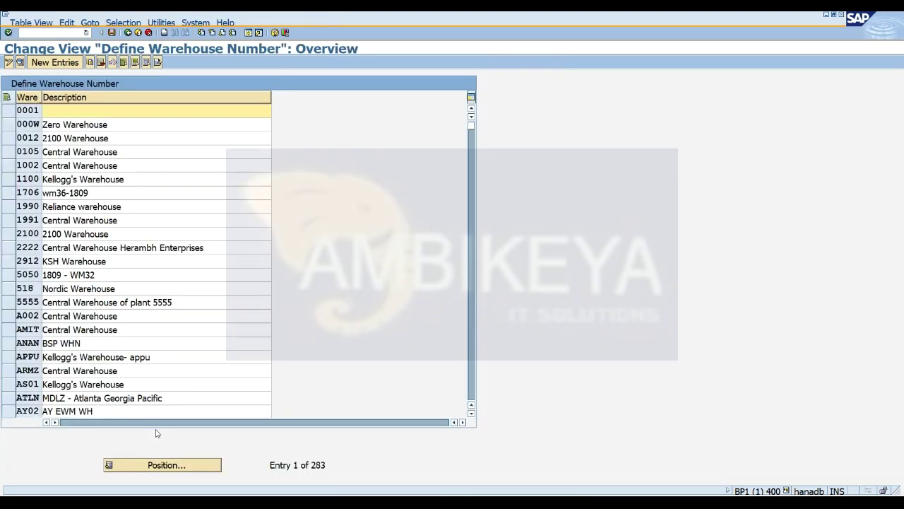
{"action": "left_click", "coordinate": [163, 465]}
{"action": "type", "text": "wm46"}
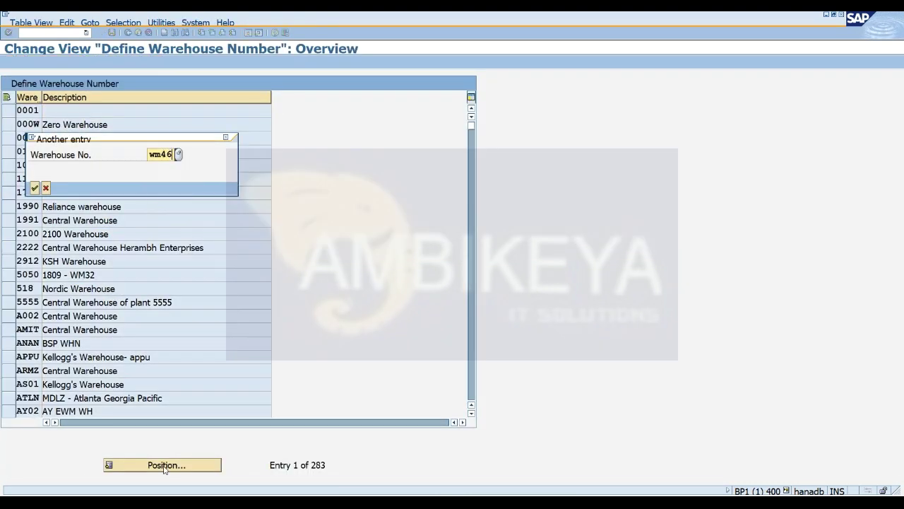
{"action": "key", "text": "Return"}
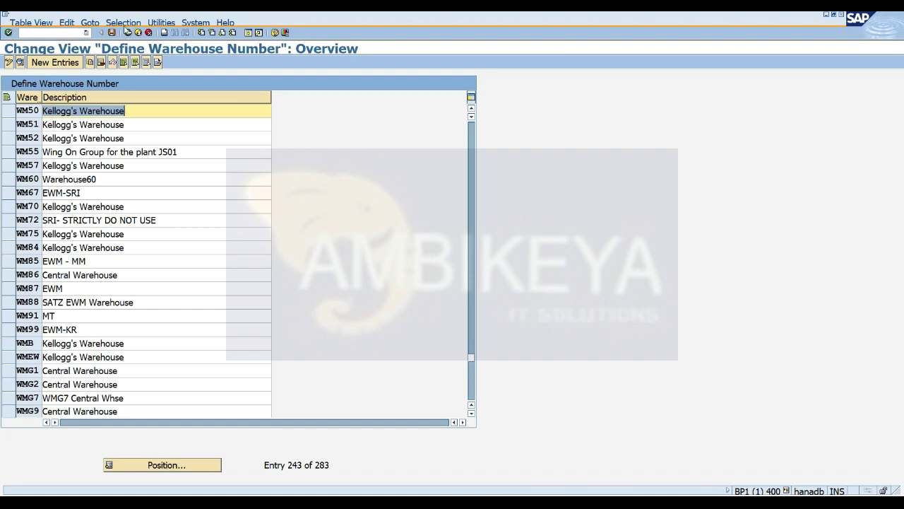
{"action": "left_click", "coordinate": [127, 31]}
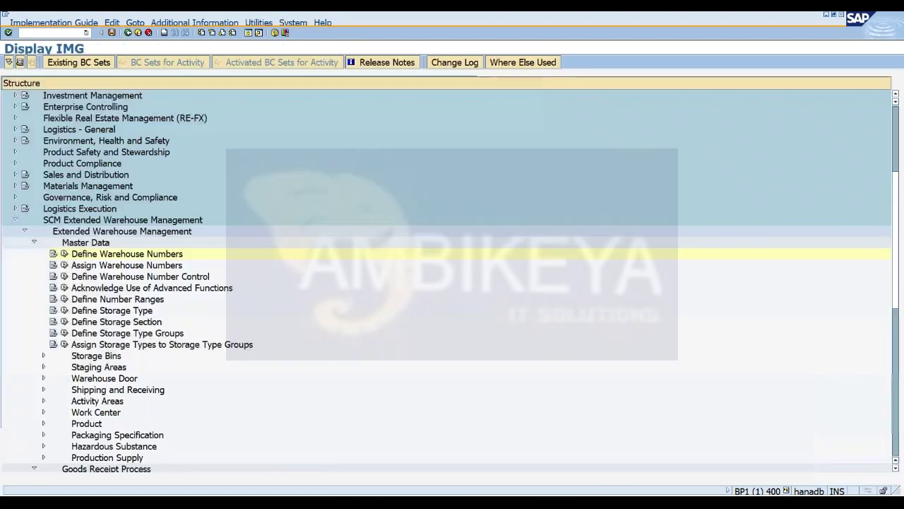
Step: Open Copy Warehouse Number Customizing under Cross-Process Settings and enter source warehouse WM01 and destination warehouse WM46
{"action": "left_click", "coordinate": [32, 243]}
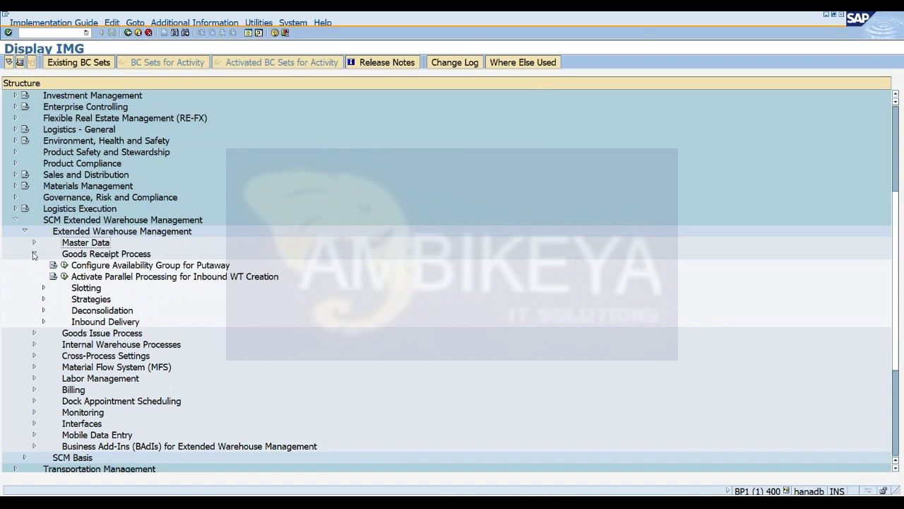
{"action": "left_click", "coordinate": [34, 254]}
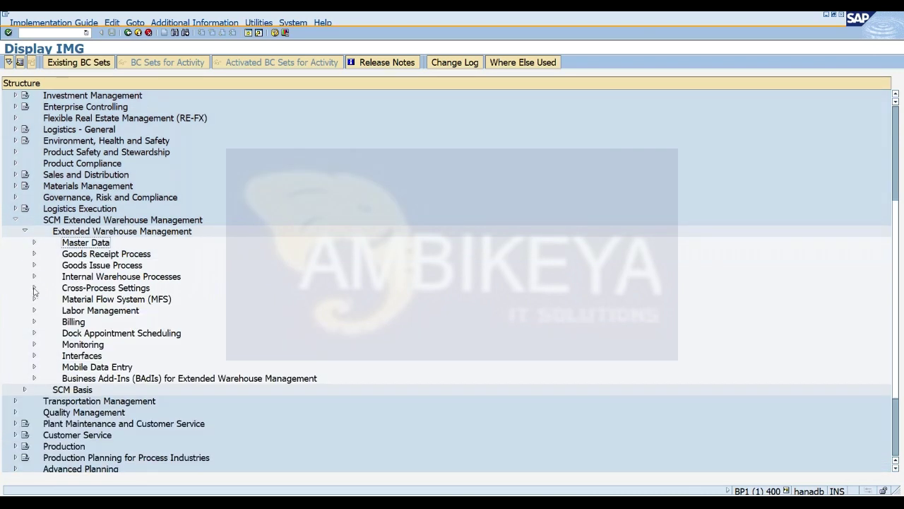
{"action": "left_click", "coordinate": [34, 288]}
{"action": "left_click", "coordinate": [62, 275]}
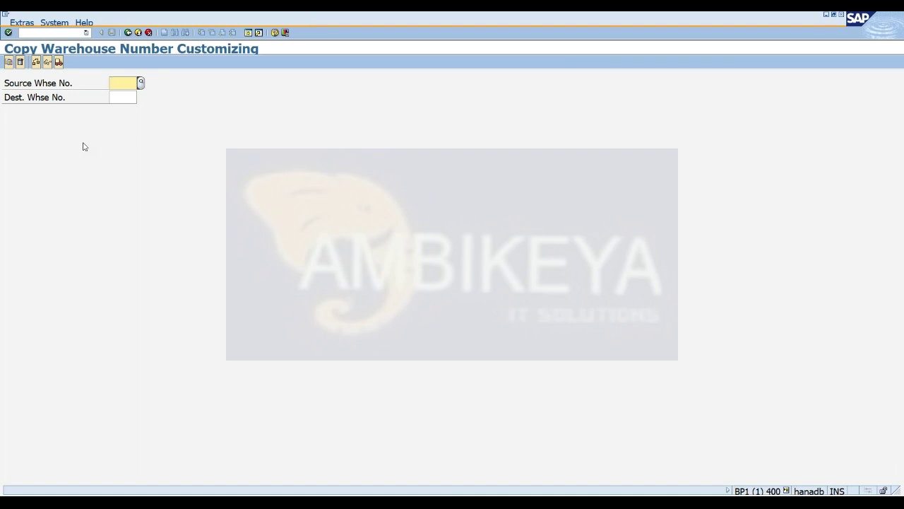
{"action": "type", "text": "wm01"}
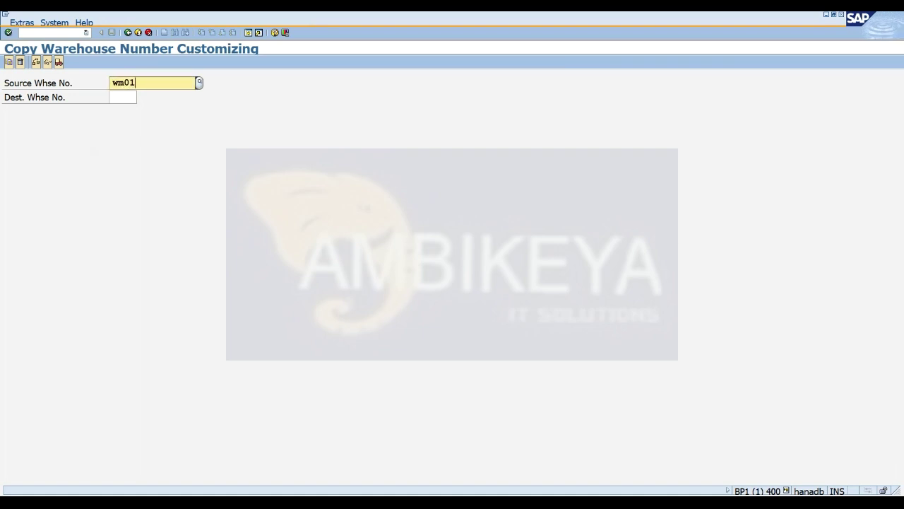
{"action": "key", "text": "Down"}
{"action": "key", "text": "Return"}
{"action": "key", "text": "Tab"}
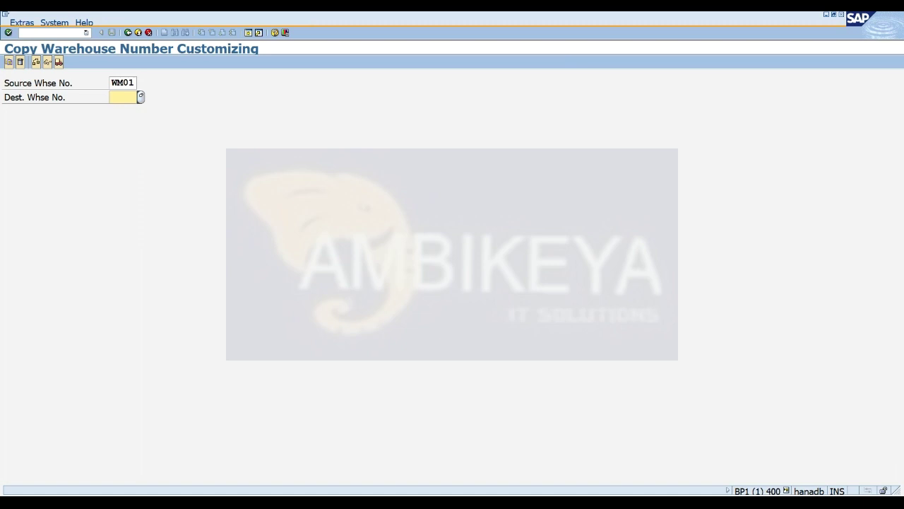
{"action": "type", "text": "wm46"}
{"action": "key", "text": "Return"}
Step: Copy the customizing from WM01 to WM46, accepting customizing request BP1K901886, and return to the implementation guide
{"action": "left_click", "coordinate": [10, 63]}
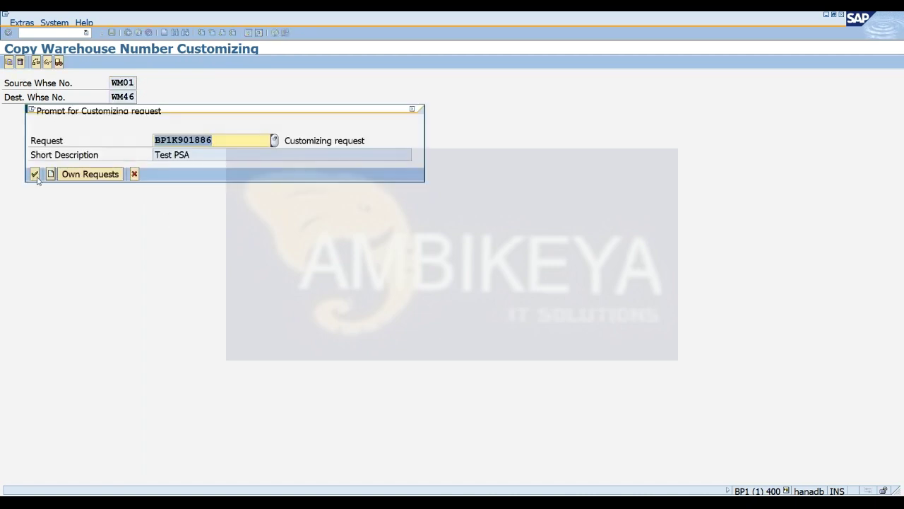
{"action": "left_click", "coordinate": [37, 178]}
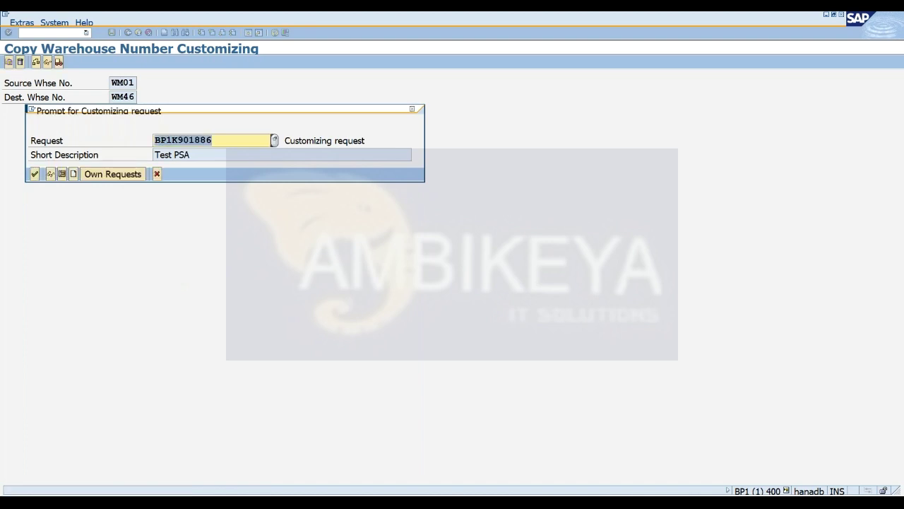
{"action": "left_click", "coordinate": [34, 173]}
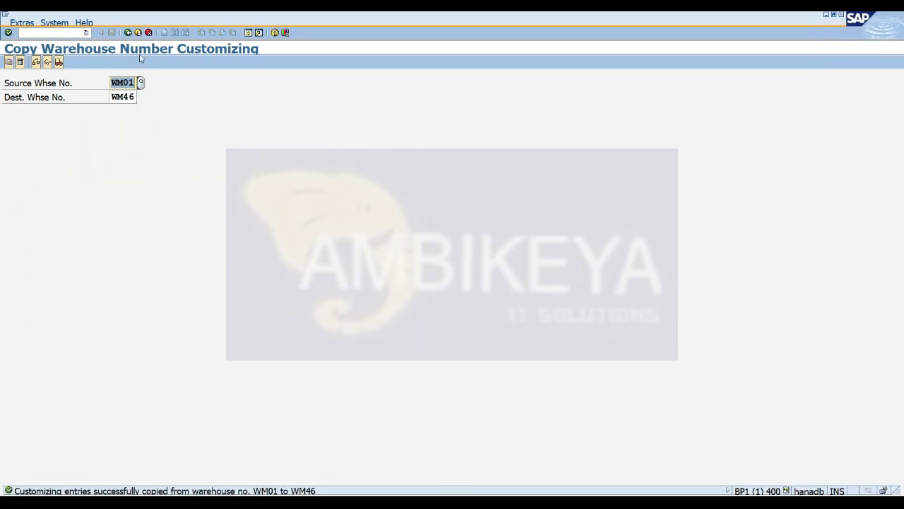
{"action": "left_click", "coordinate": [129, 33]}
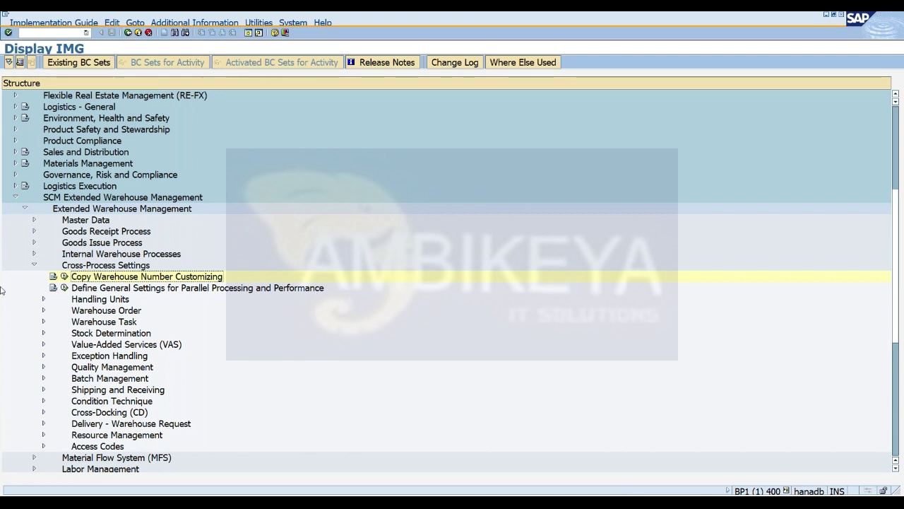
Step: Open Define Warehouse Numbers under Master Data and position the list on warehouse WM46
{"action": "left_click", "coordinate": [34, 220]}
{"action": "left_click", "coordinate": [64, 231]}
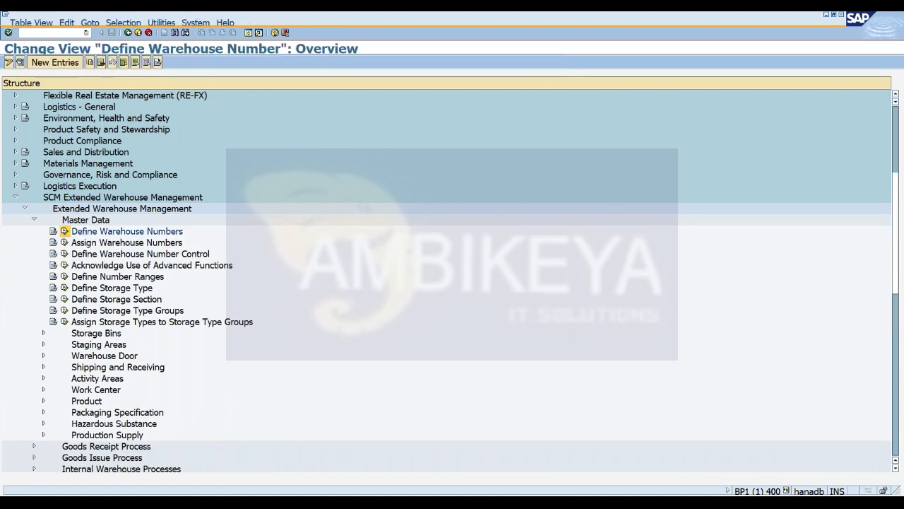
{"action": "left_click", "coordinate": [133, 464]}
{"action": "type", "text": "wm46"}
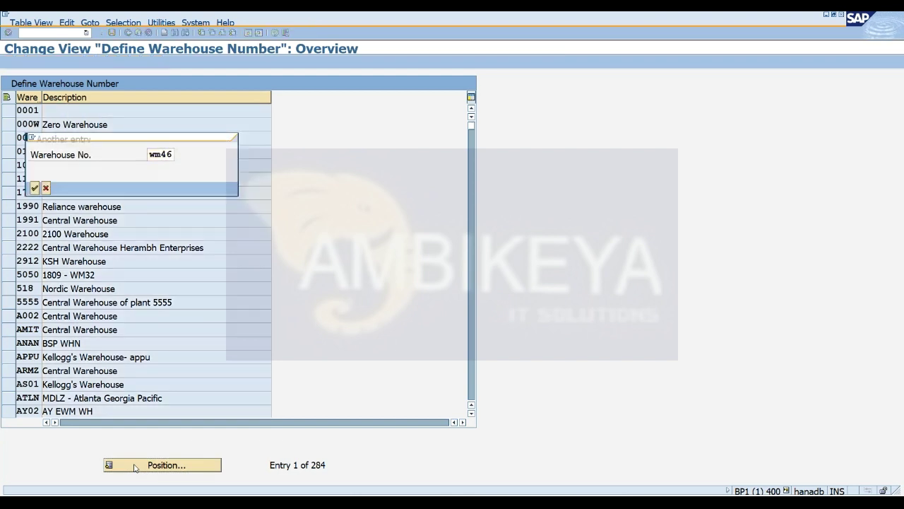
{"action": "key", "text": "Return"}
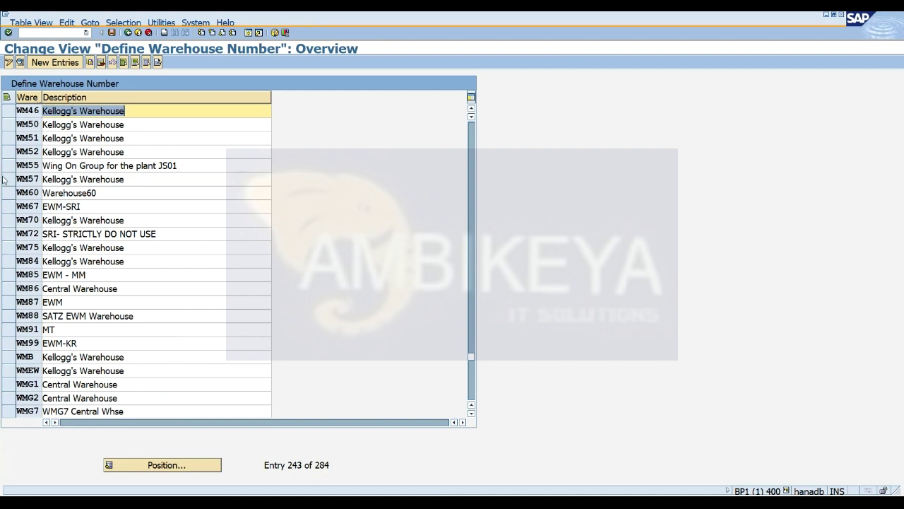
Step: Replace the description of warehouse WM46 with "1809 - wm46", save it in request BP1K901886, and return to the guide
{"action": "left_click", "coordinate": [131, 113]}
{"action": "key", "text": "BackSpace"}
{"action": "key", "text": "BackSpace"}
{"action": "key", "text": "BackSpace"}
{"action": "key", "text": "BackSpace"}
{"action": "key", "text": "BackSpace"}
{"action": "key", "text": "BackSpace"}
{"action": "key", "text": "BackSpace"}
{"action": "key", "text": "BackSpace"}
{"action": "key", "text": "BackSpace"}
{"action": "key", "text": "BackSpace"}
{"action": "key", "text": "BackSpace"}
{"action": "key", "text": "BackSpace"}
{"action": "key", "text": "BackSpace"}
{"action": "key", "text": "BackSpace"}
{"action": "key", "text": "BackSpace"}
{"action": "key", "text": "BackSpace"}
{"action": "key", "text": "BackSpace"}
{"action": "key", "text": "BackSpace"}
{"action": "key", "text": "BackSpace"}
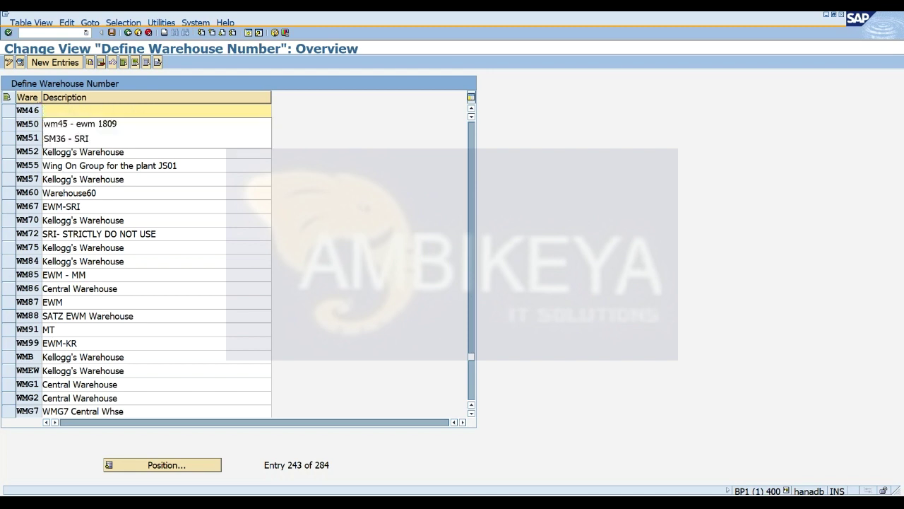
{"action": "type", "text": "1809"}
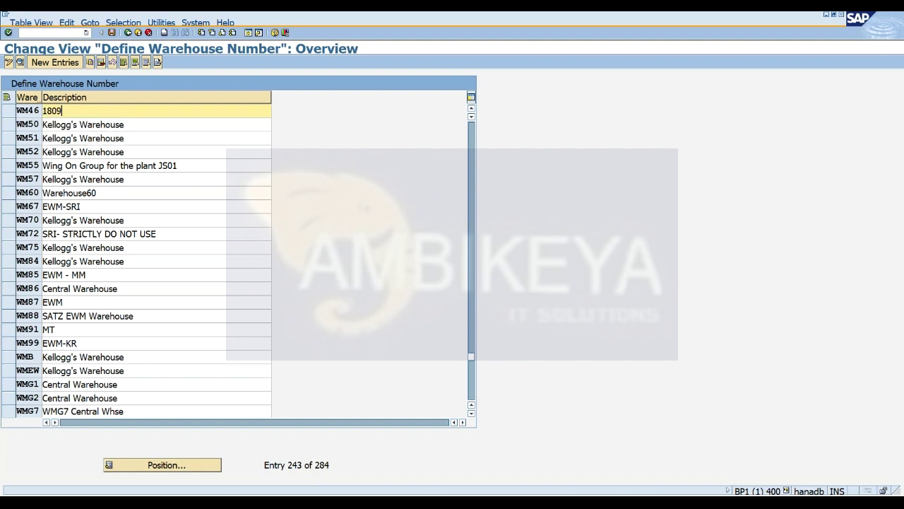
{"action": "type", "text": " - wm46"}
{"action": "key", "text": "Return"}
{"action": "left_click", "coordinate": [111, 33]}
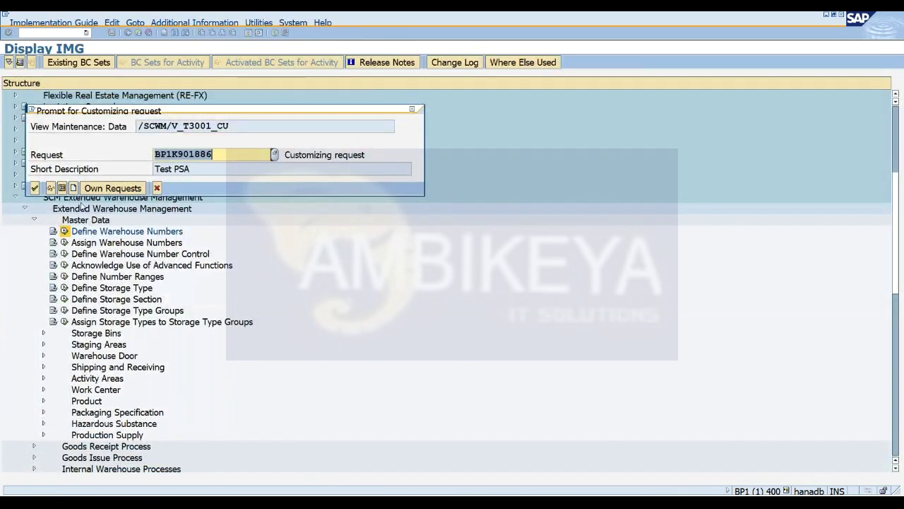
{"action": "left_click", "coordinate": [34, 189]}
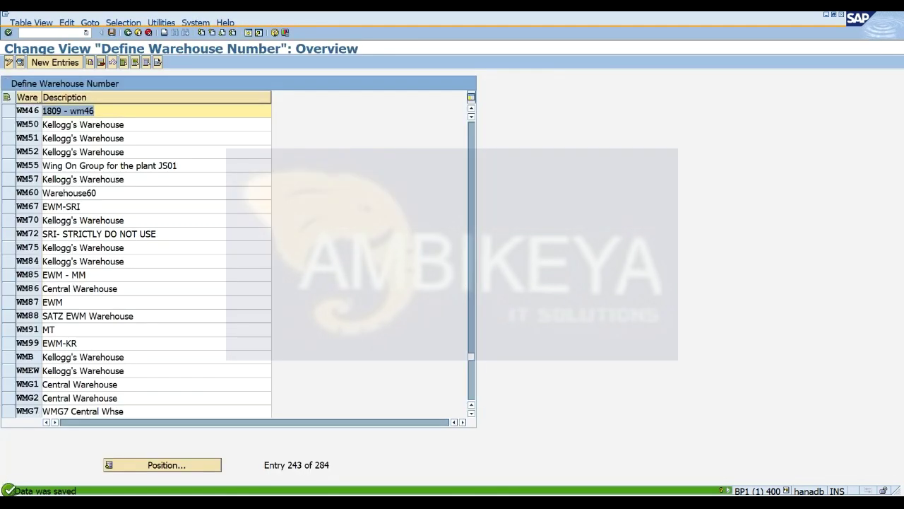
{"action": "left_click", "coordinate": [128, 32]}
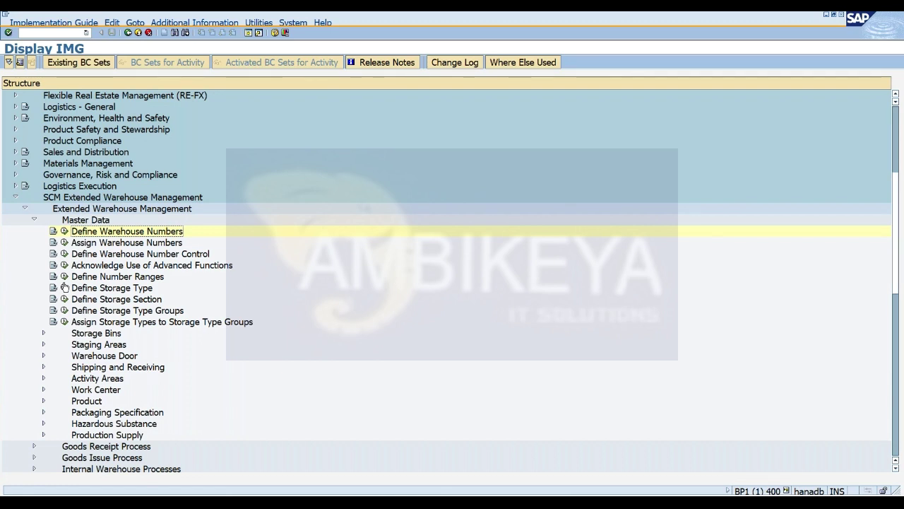
Step: Collapse Master Data and Cross-Process Settings, and examine the Goods Movements and Delivery Processing activities under Interfaces, ERP Integration
{"action": "left_click", "coordinate": [34, 220]}
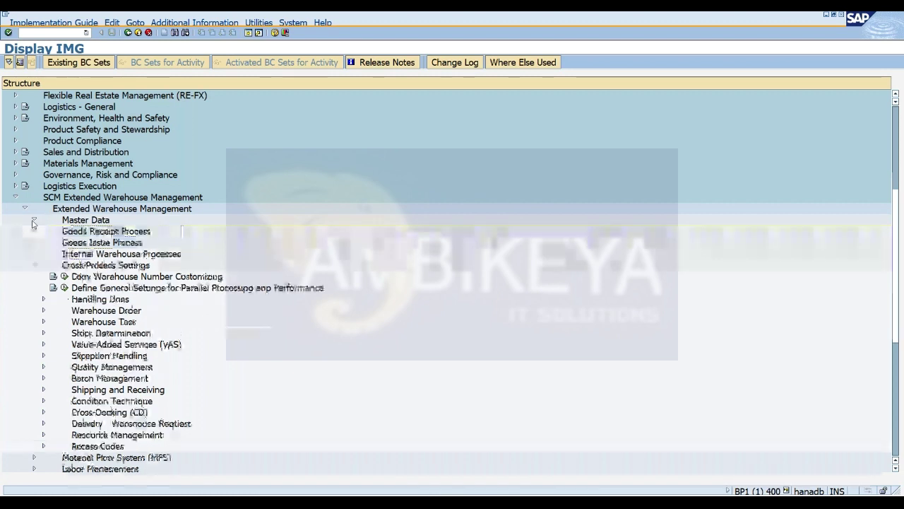
{"action": "left_click", "coordinate": [34, 265]}
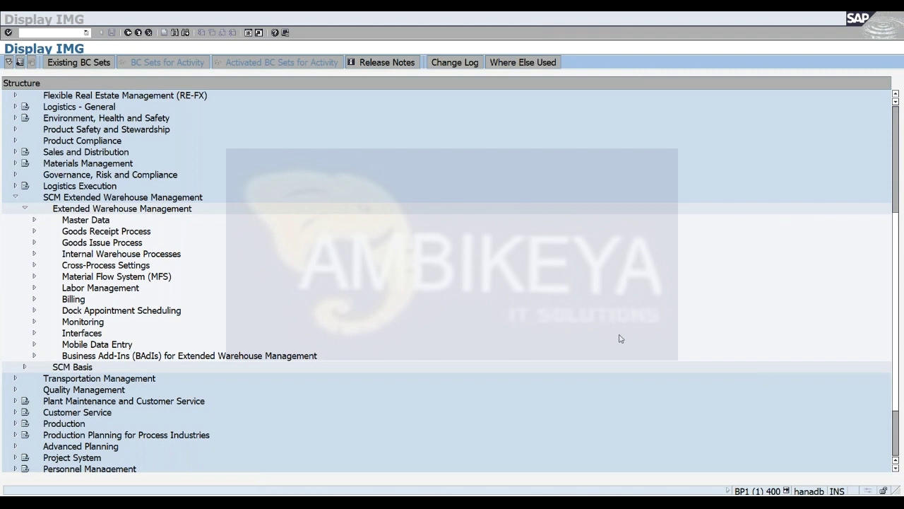
{"action": "left_click", "coordinate": [34, 339]}
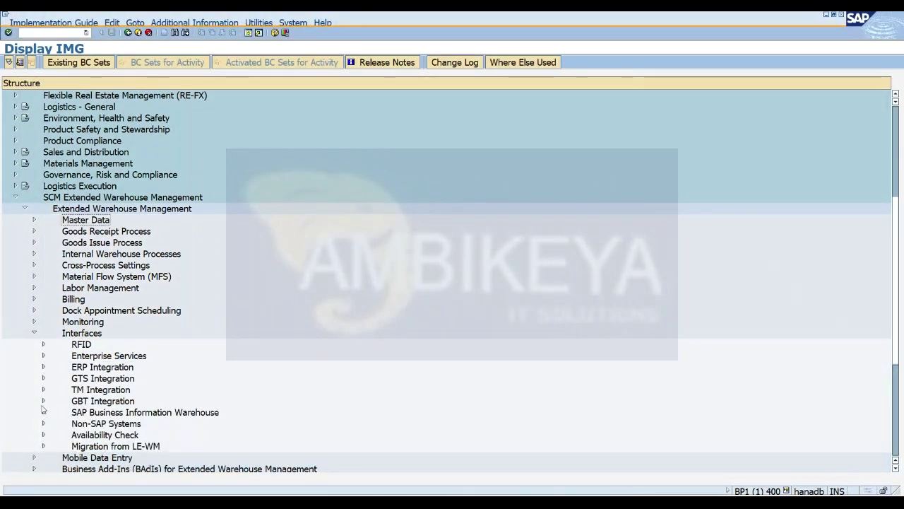
{"action": "left_click", "coordinate": [43, 368]}
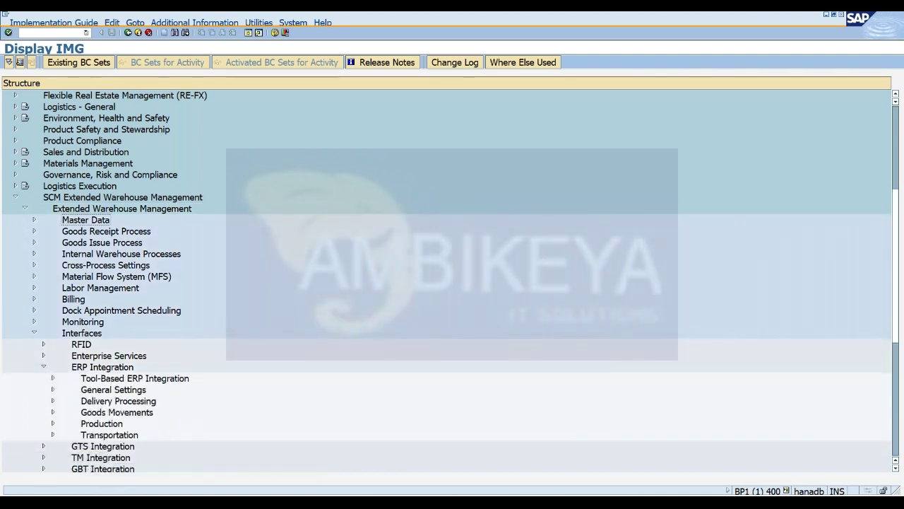
{"action": "left_click", "coordinate": [52, 413]}
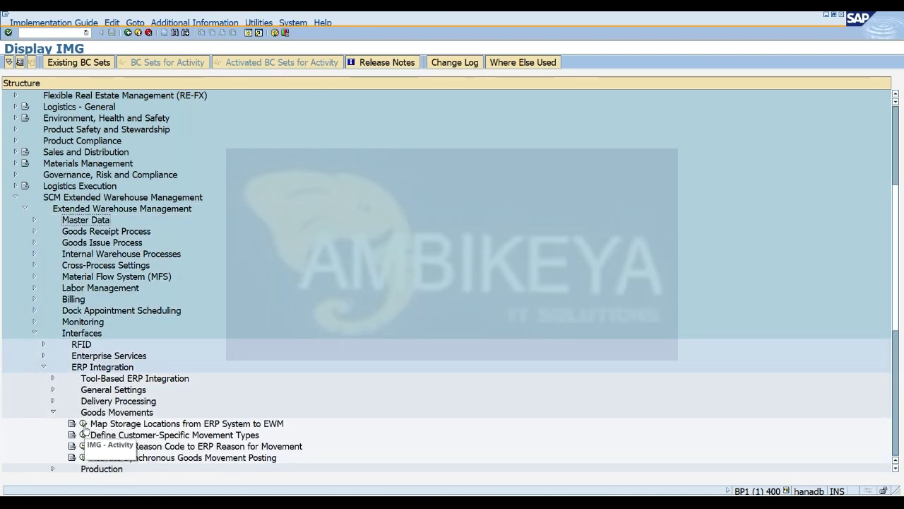
{"action": "left_click", "coordinate": [52, 414]}
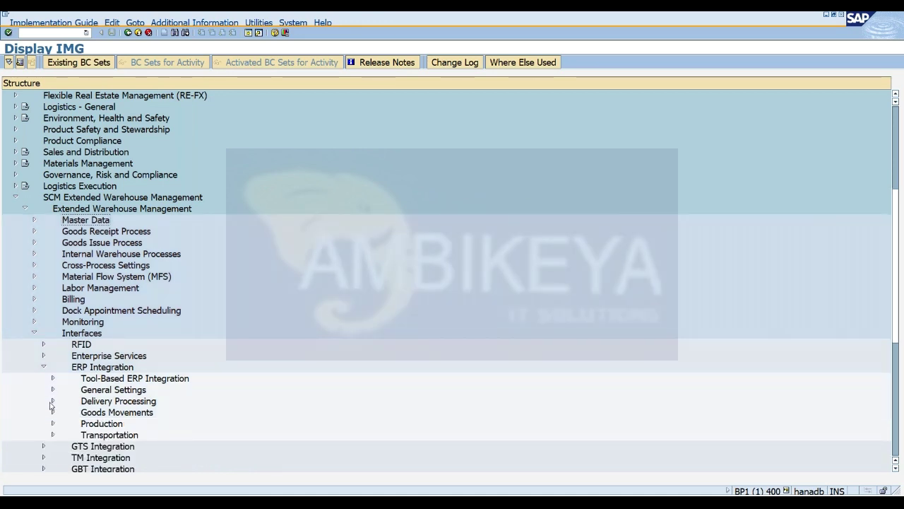
{"action": "left_click", "coordinate": [52, 401]}
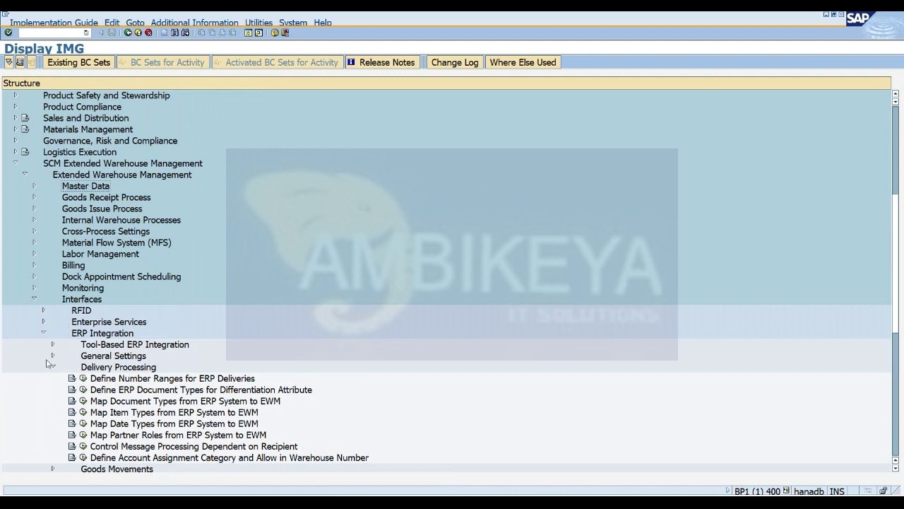
Step: Open Map Warehouse Numbers from ERP System to EWM under General Settings and copy the mapping entry for ERP warehouse 999
{"action": "left_click", "coordinate": [52, 356]}
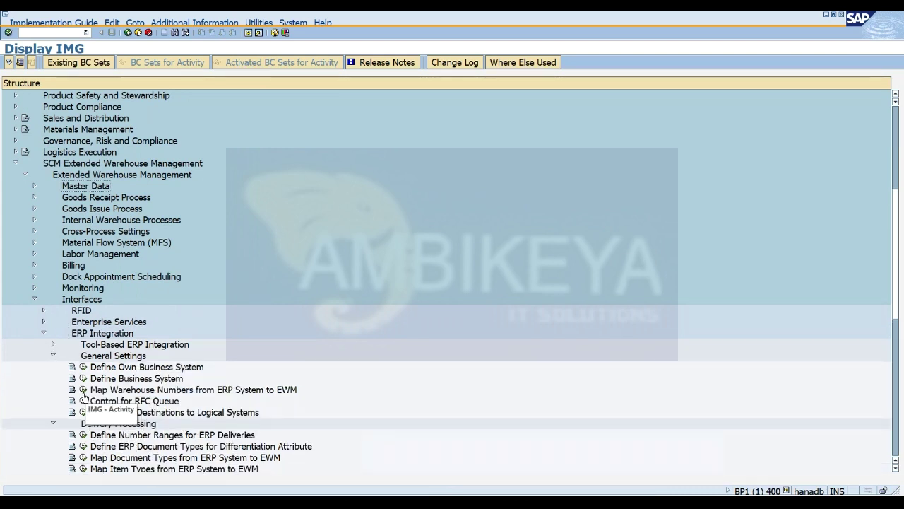
{"action": "left_click", "coordinate": [82, 389]}
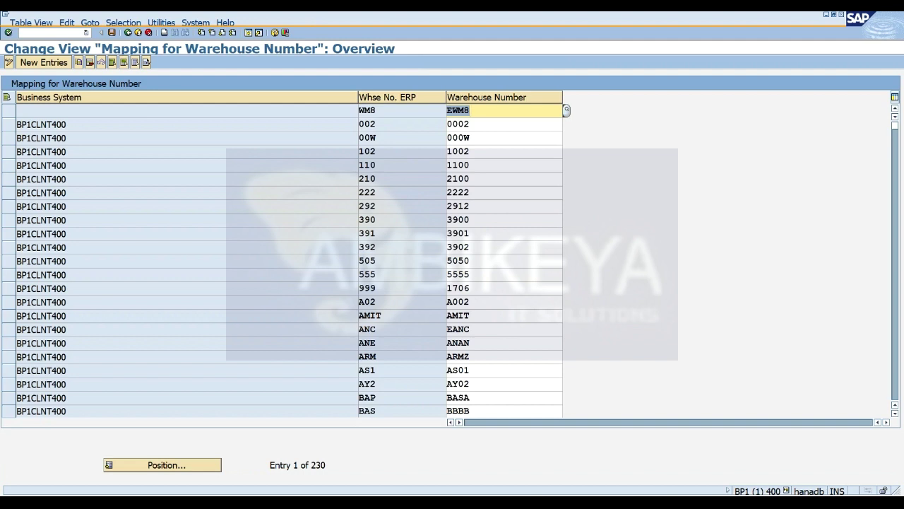
{"action": "left_click", "coordinate": [7, 290]}
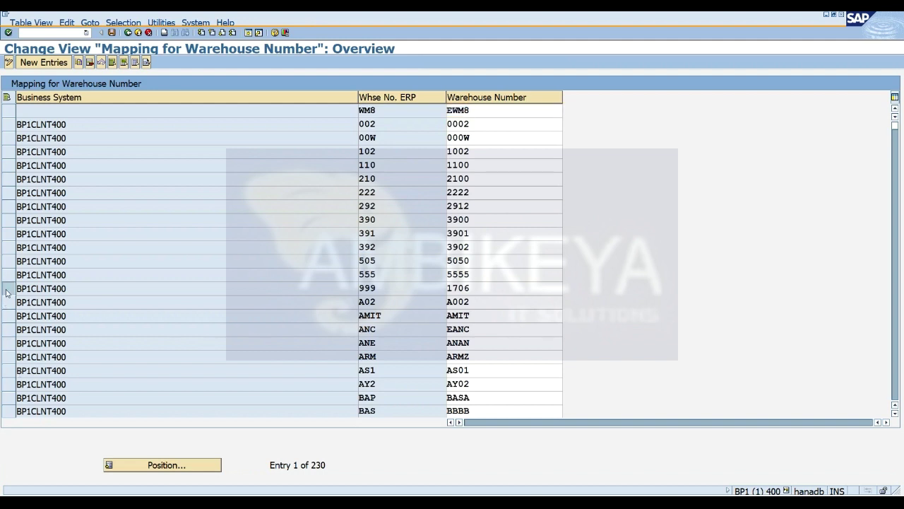
{"action": "left_click", "coordinate": [8, 289]}
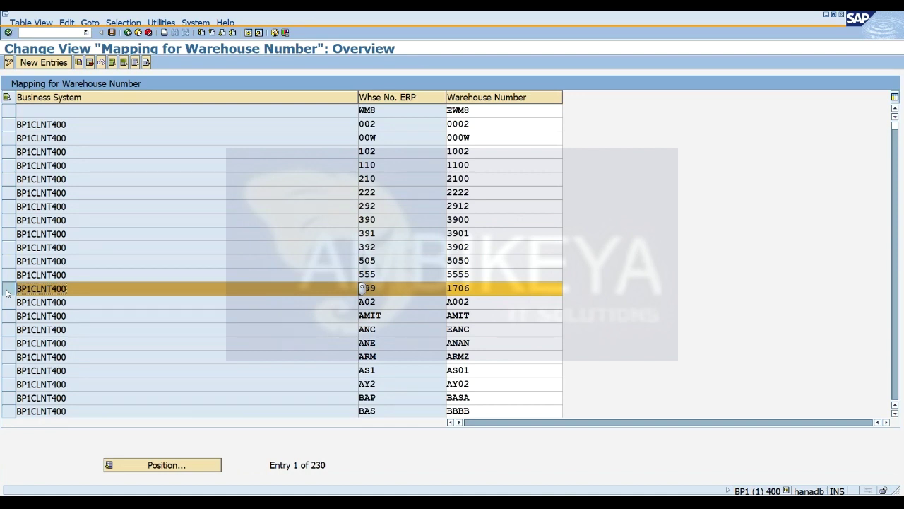
{"action": "left_click", "coordinate": [79, 65]}
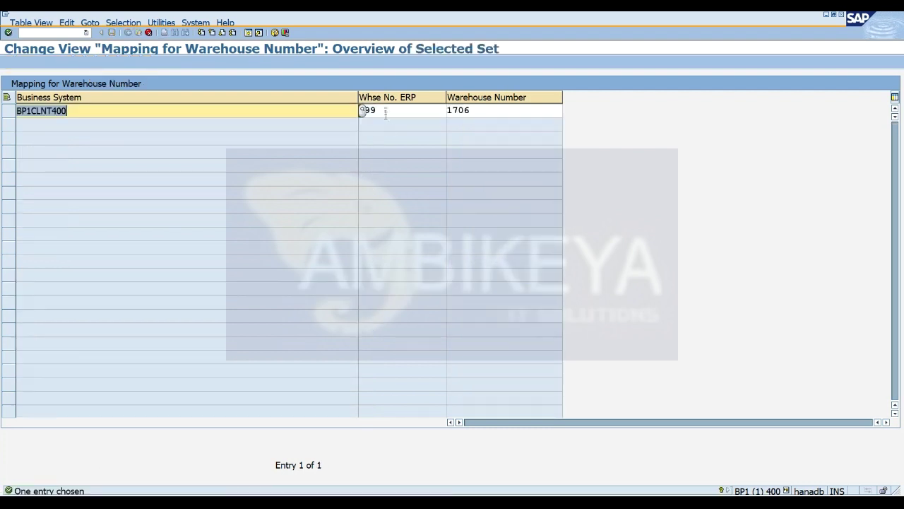
Step: Set the copied entry's ERP warehouse number to W46 and its EWM warehouse number to WM46, and confirm the copy
{"action": "left_click", "coordinate": [385, 111]}
{"action": "key", "text": "BackSpace"}
{"action": "key", "text": "BackSpace"}
{"action": "key", "text": "BackSpace"}
{"action": "type", "text": "w46"}
{"action": "key", "text": "Tab"}
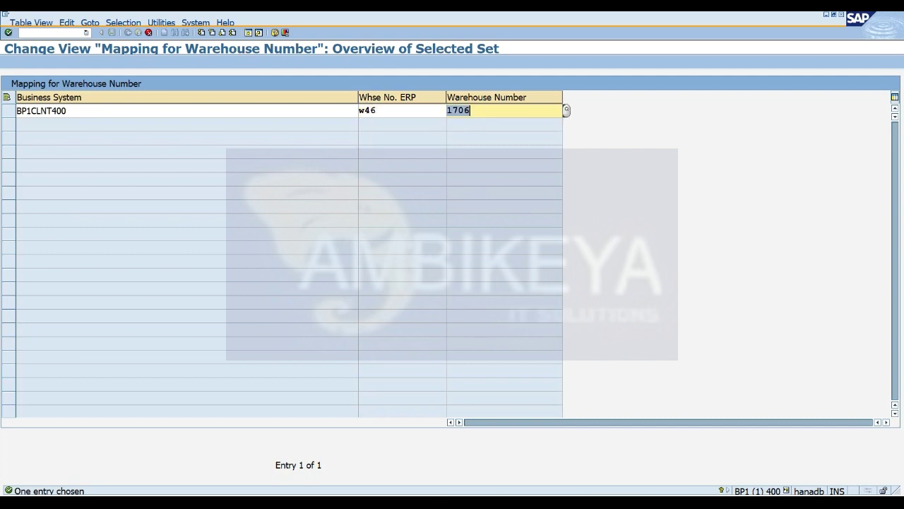
{"action": "type", "text": "wm46"}
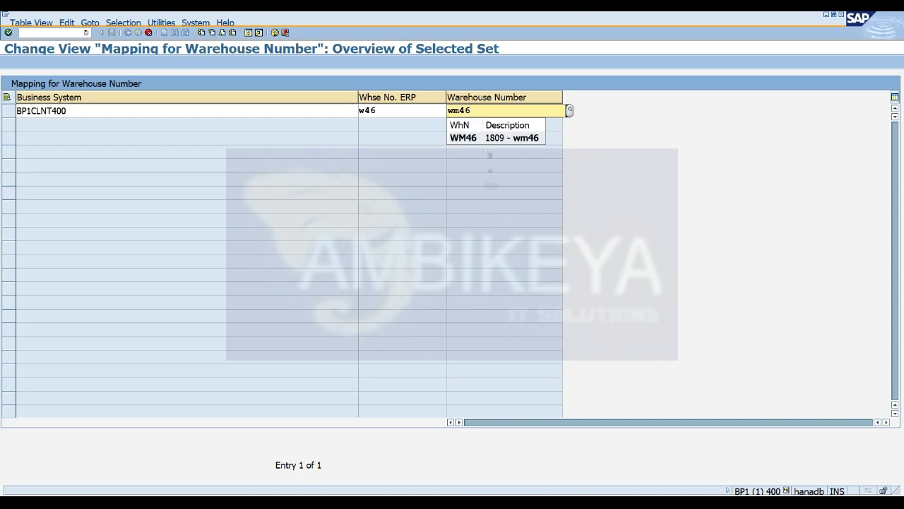
{"action": "left_click", "coordinate": [485, 144]}
{"action": "key", "text": "Return"}
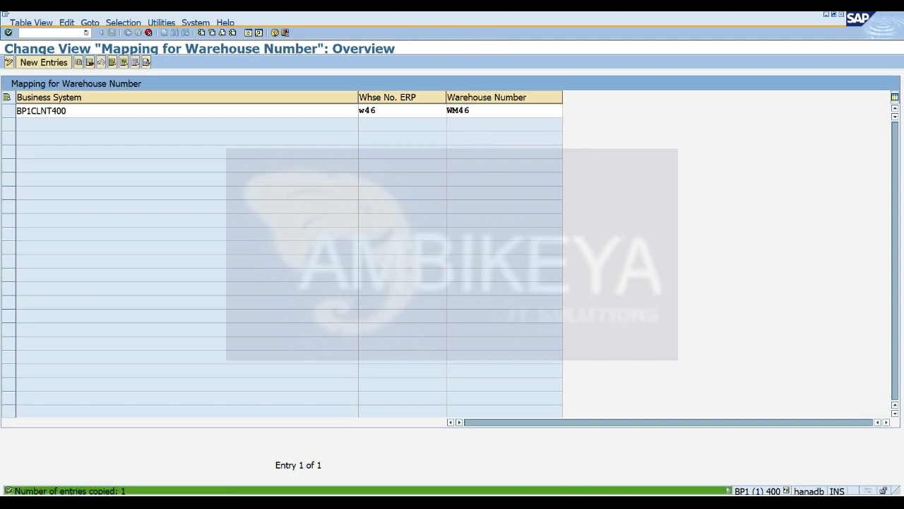
Step: Save the warehouse number mapping in customizing request BP1K901886 and return to the implementation guide
{"action": "left_click", "coordinate": [111, 33]}
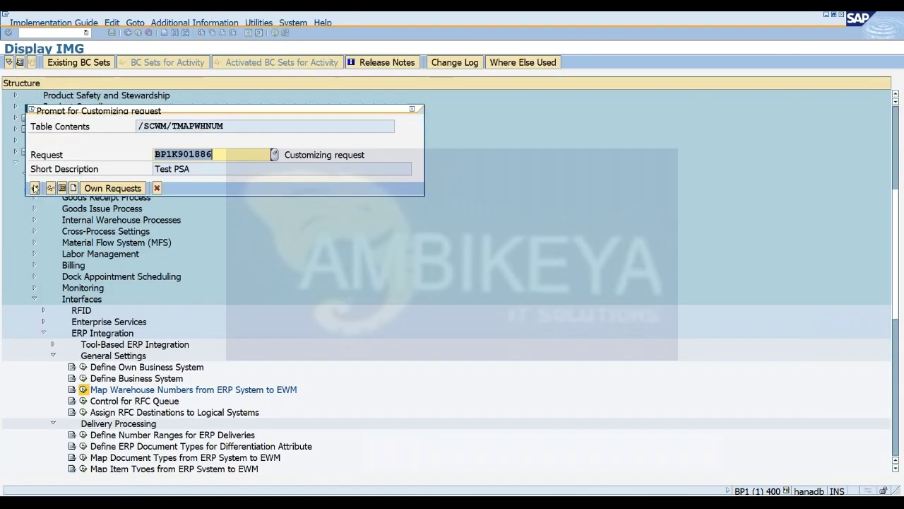
{"action": "key", "text": "Return"}
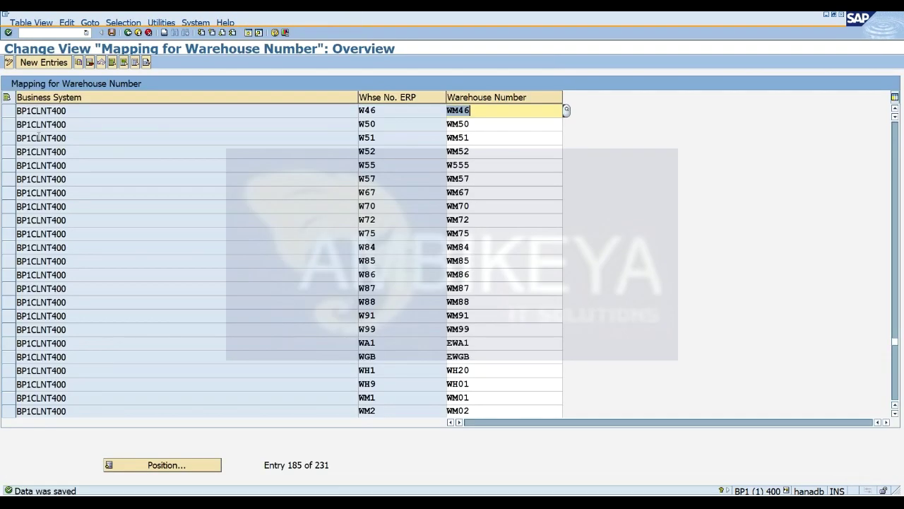
{"action": "left_click", "coordinate": [127, 33]}
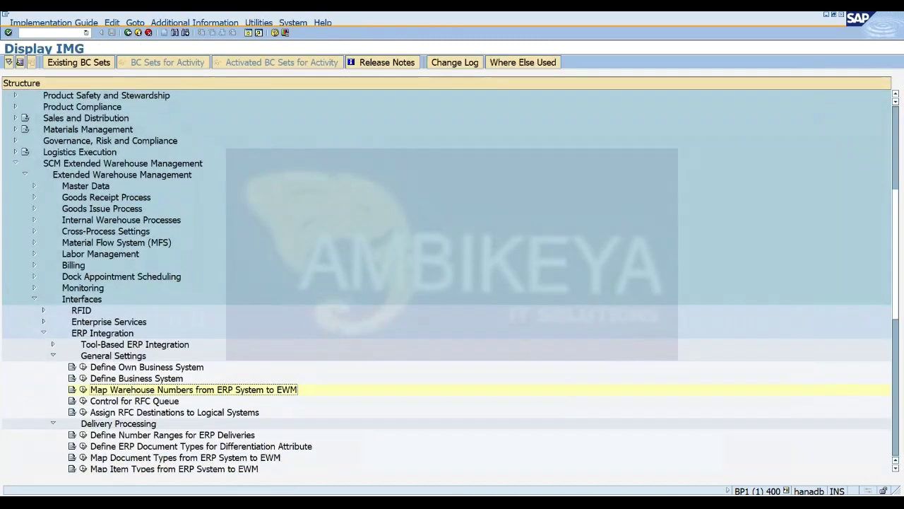
Step: Open Map Storage Locations from ERP System to EWM under Goods Movements and copy plant 1000's DOCK and SALE entries
{"action": "left_click", "coordinate": [53, 355]}
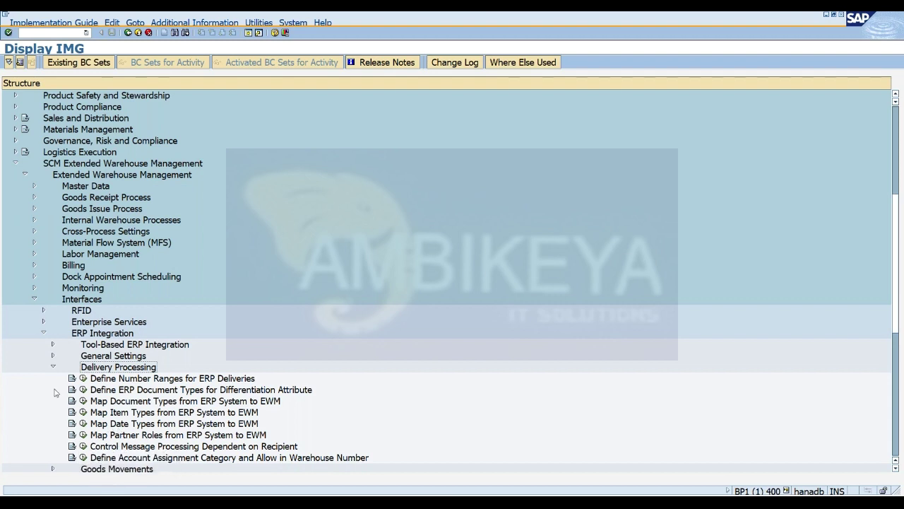
{"action": "left_click", "coordinate": [53, 367]}
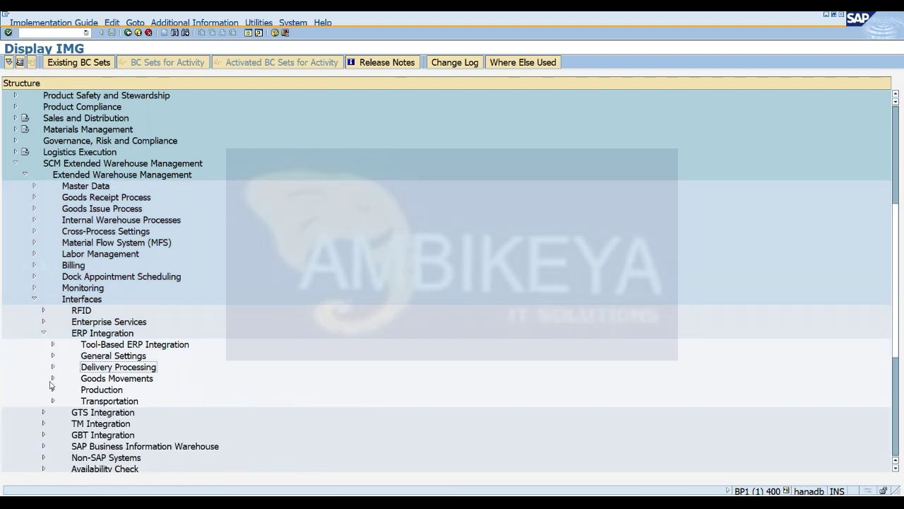
{"action": "left_click", "coordinate": [52, 380]}
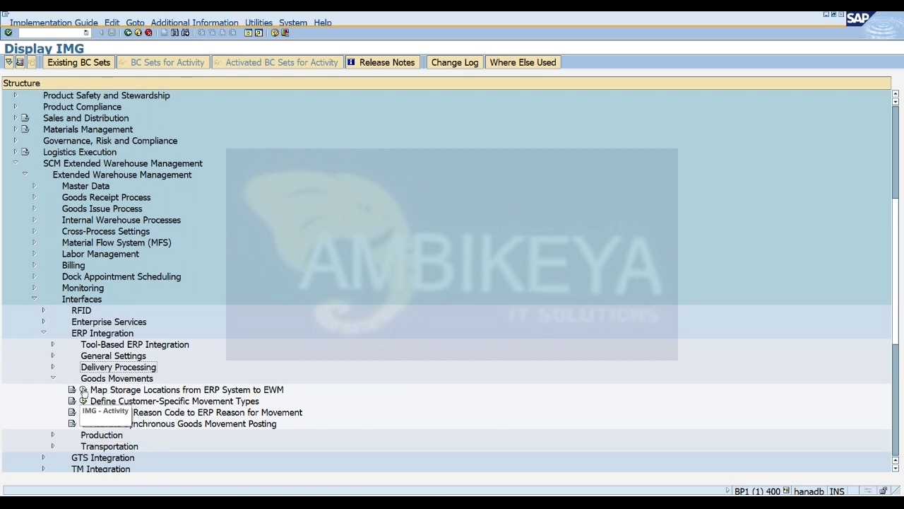
{"action": "left_click", "coordinate": [84, 390]}
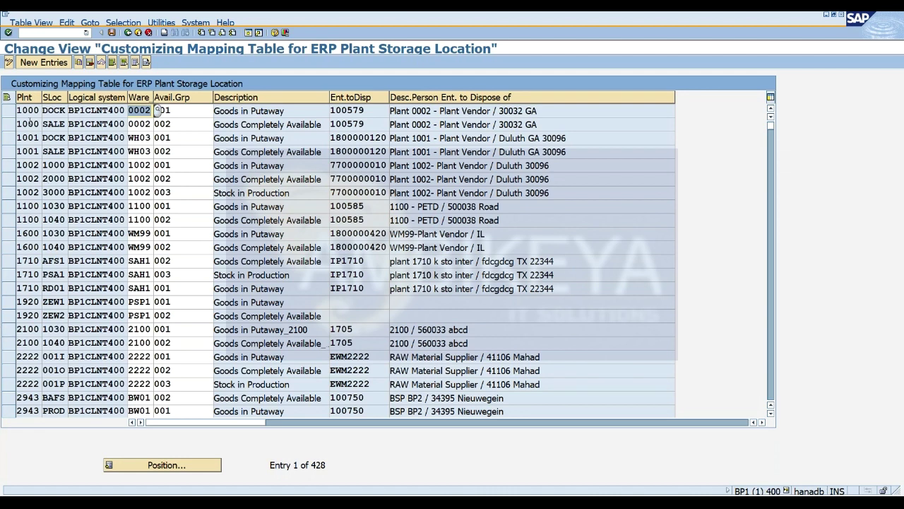
{"action": "left_click", "coordinate": [9, 112]}
{"action": "left_click", "coordinate": [9, 125]}
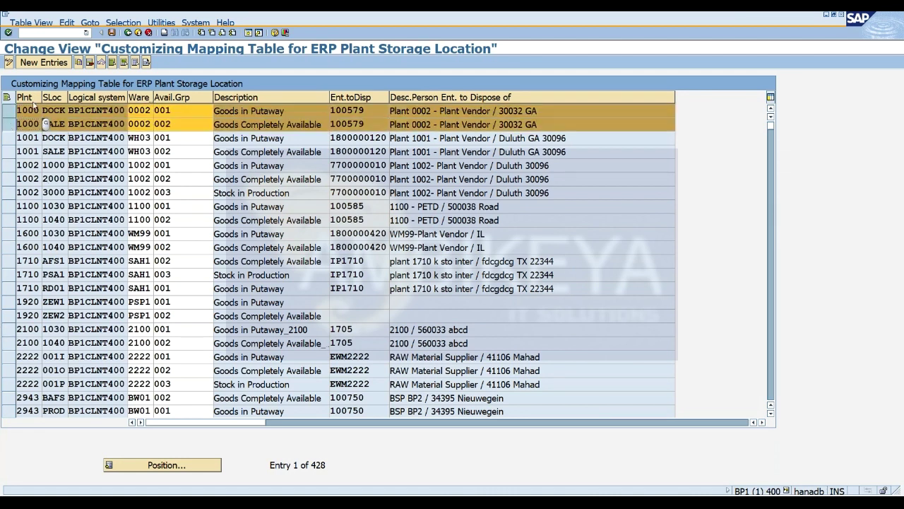
{"action": "left_click", "coordinate": [79, 62]}
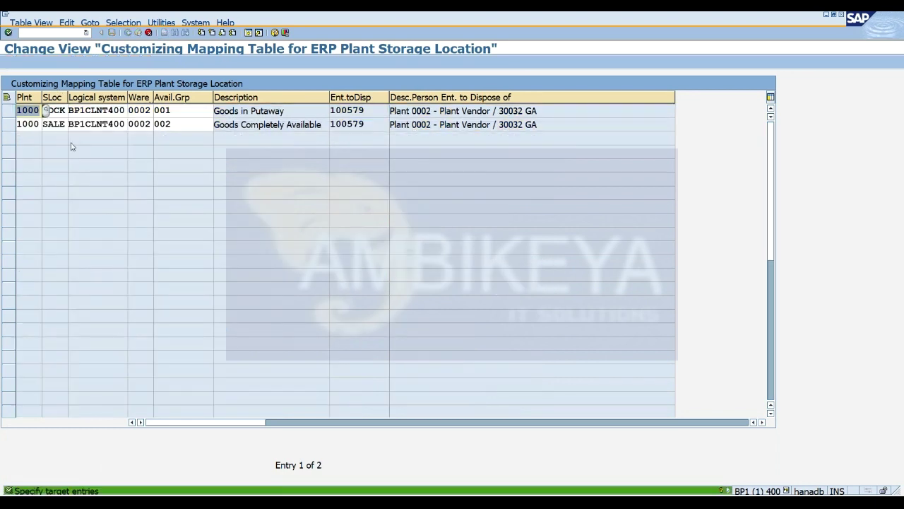
Step: Set the copied Goods in Putaway entry to plant WM46, storage location 1030 and warehouse WM46
{"action": "type", "text": "wm45"}
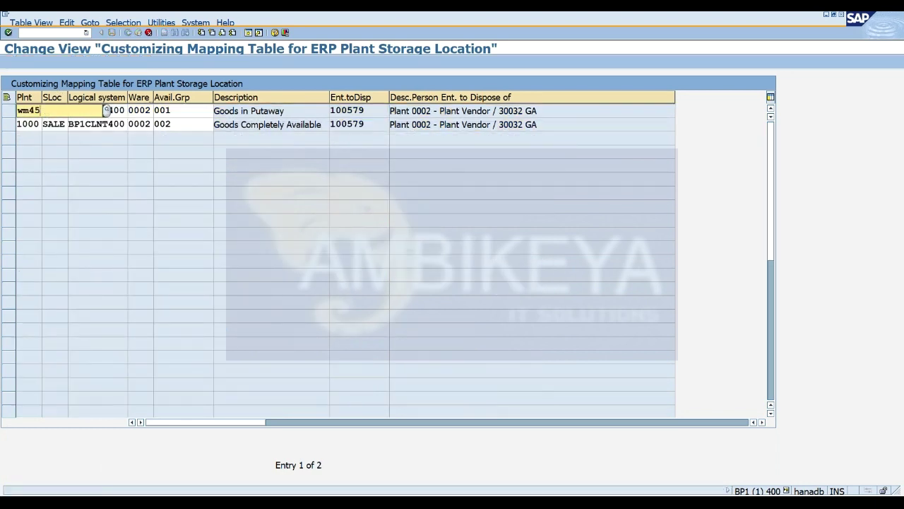
{"action": "key", "text": "BackSpace"}
{"action": "type", "text": "6"}
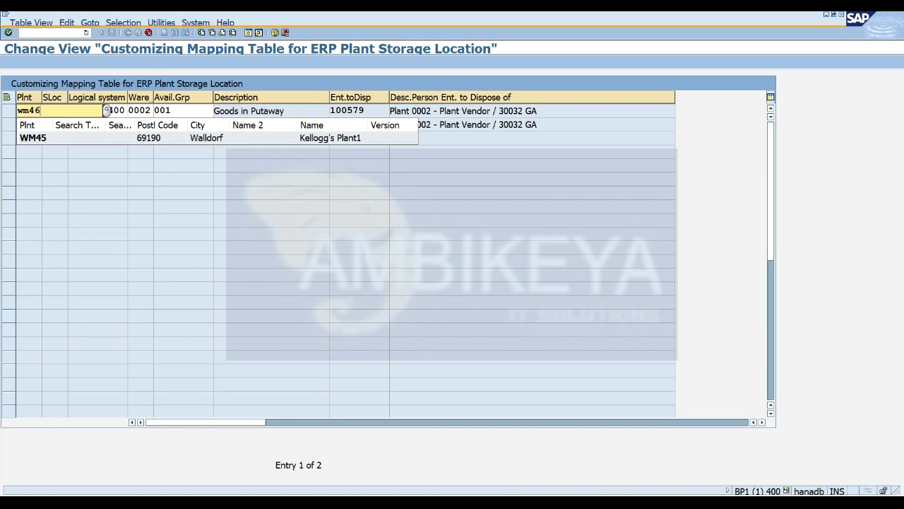
{"action": "key", "text": "Return"}
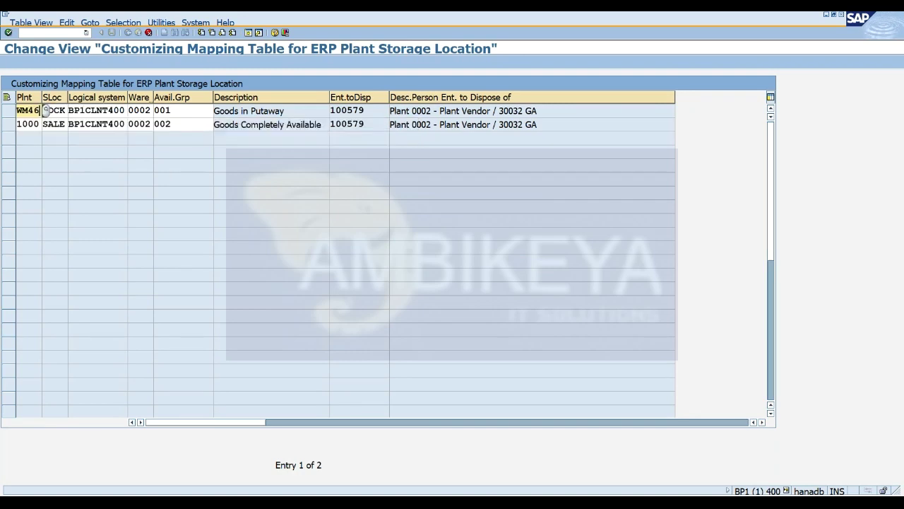
{"action": "left_click", "coordinate": [46, 110]}
{"action": "type", "text": "10"}
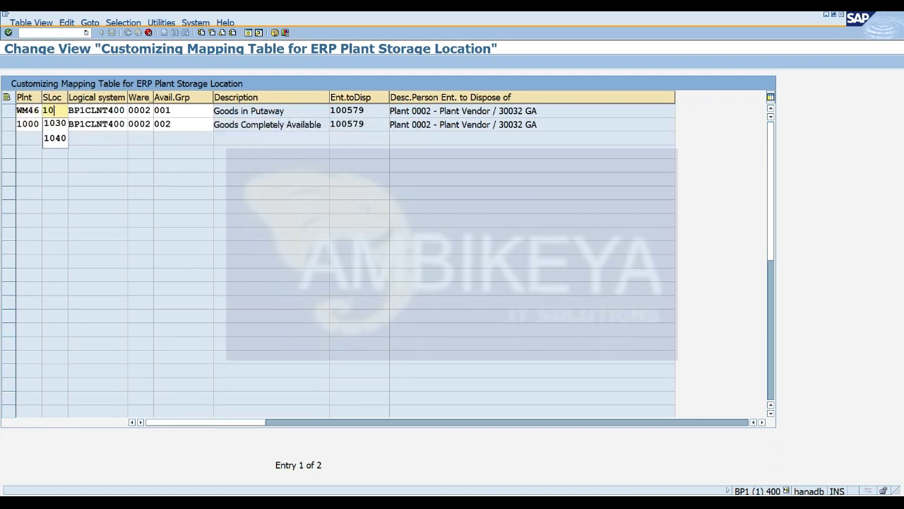
{"action": "type", "text": "30"}
{"action": "key", "text": "Tab"}
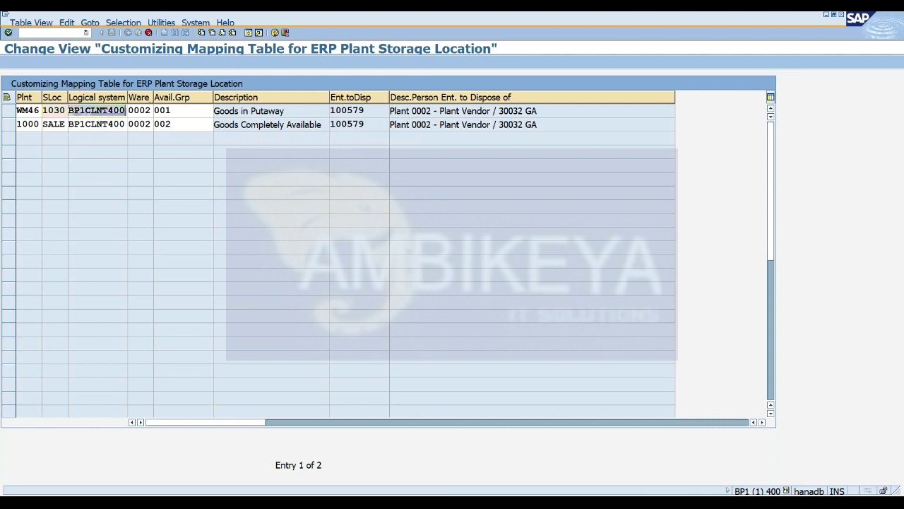
{"action": "key", "text": "Tab"}
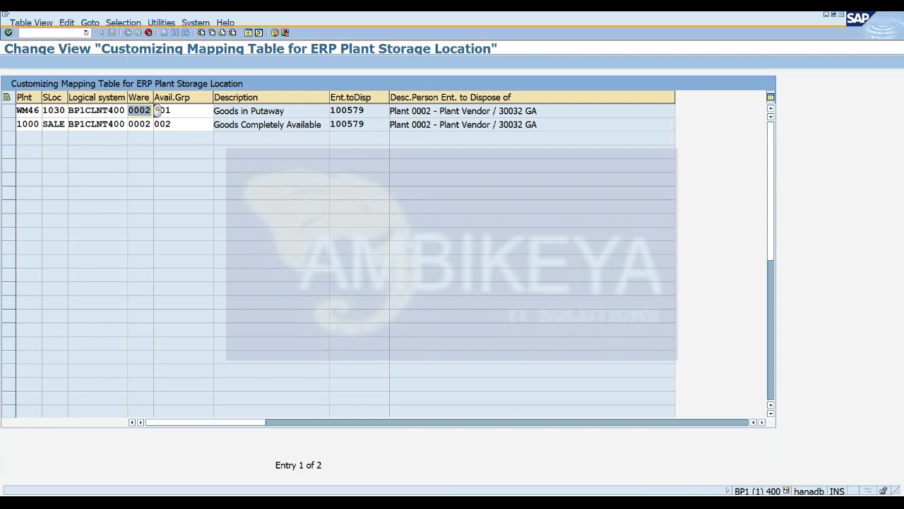
{"action": "type", "text": "wm46"}
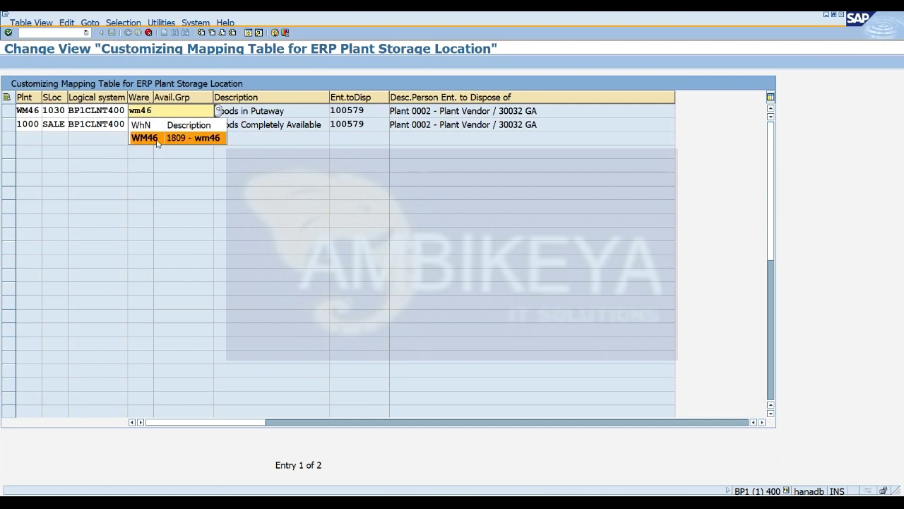
{"action": "left_click", "coordinate": [145, 137]}
{"action": "left_click", "coordinate": [181, 110]}
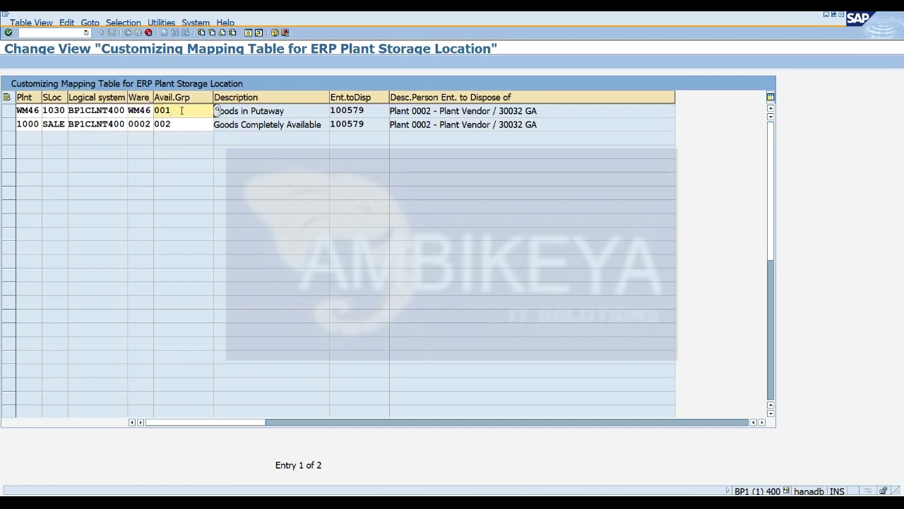
Step: Set the copied Goods Completely Available entry to plant WM46, storage location 1040 and warehouse WM46
{"action": "left_click", "coordinate": [18, 125]}
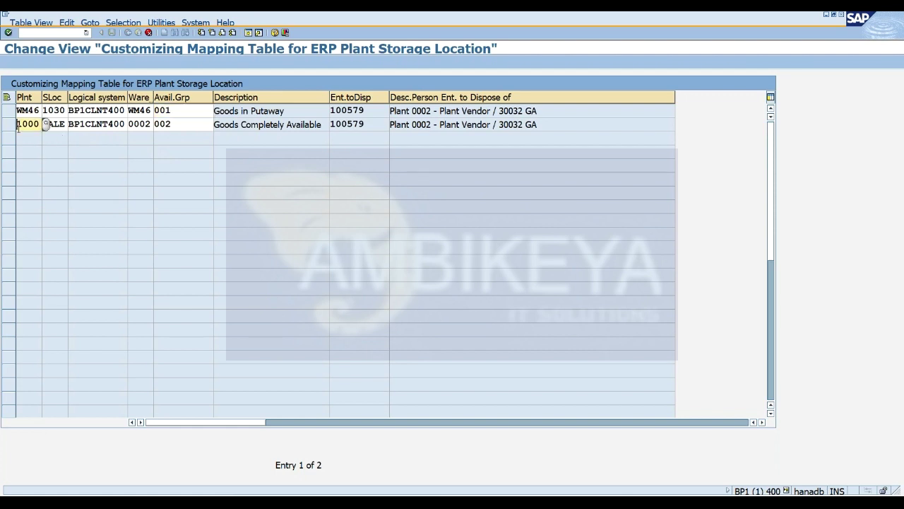
{"action": "type", "text": "wm46"}
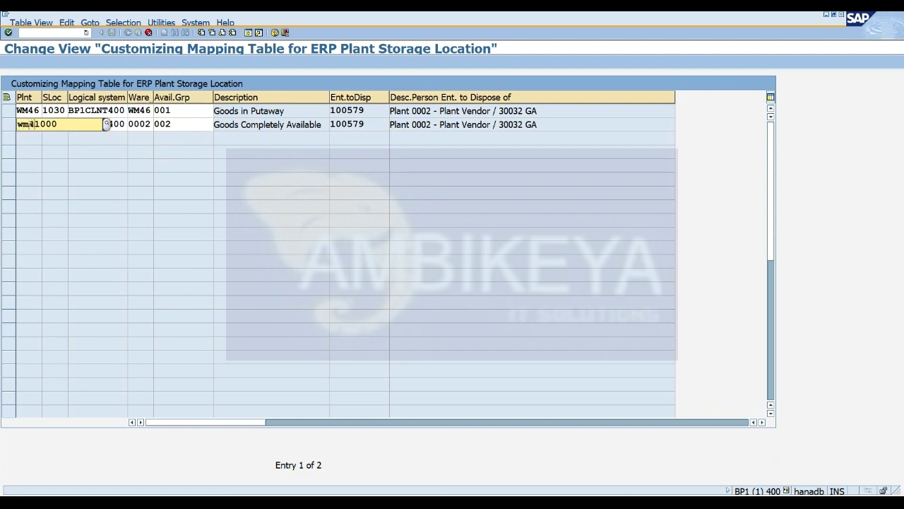
{"action": "key", "text": "Delete"}
{"action": "key", "text": "Delete"}
{"action": "key", "text": "Delete"}
{"action": "key", "text": "Delete"}
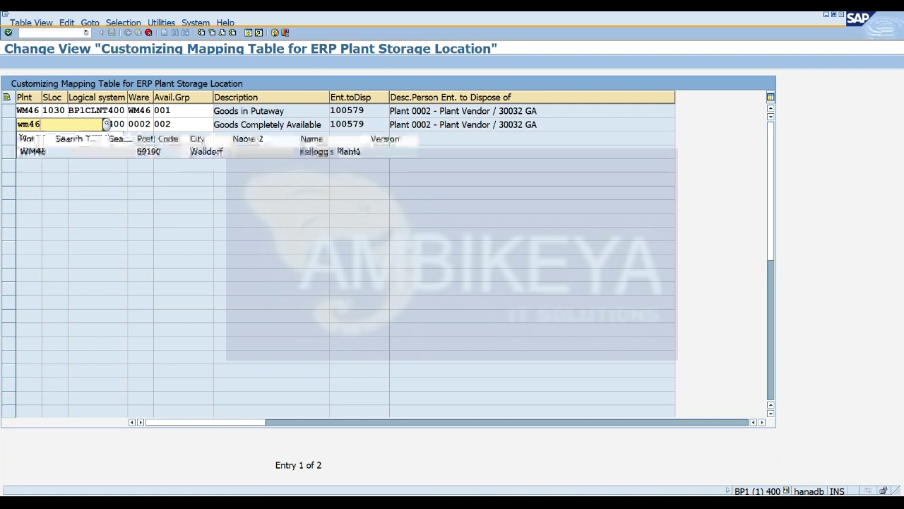
{"action": "key", "text": "Down"}
{"action": "key", "text": "Return"}
{"action": "double_click", "coordinate": [46, 125]}
{"action": "type", "text": "1040"}
{"action": "key", "text": "Tab"}
{"action": "key", "text": "Tab"}
{"action": "type", "text": "wm4"}
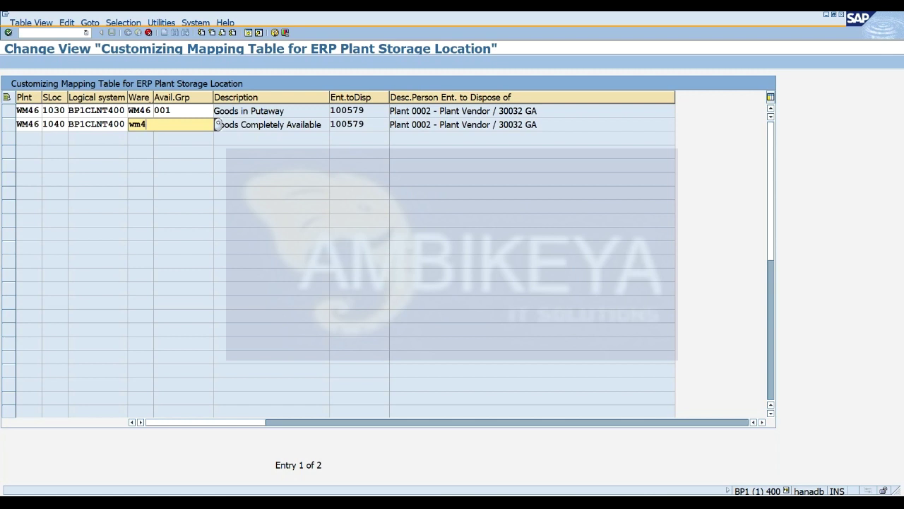
{"action": "type", "text": "6"}
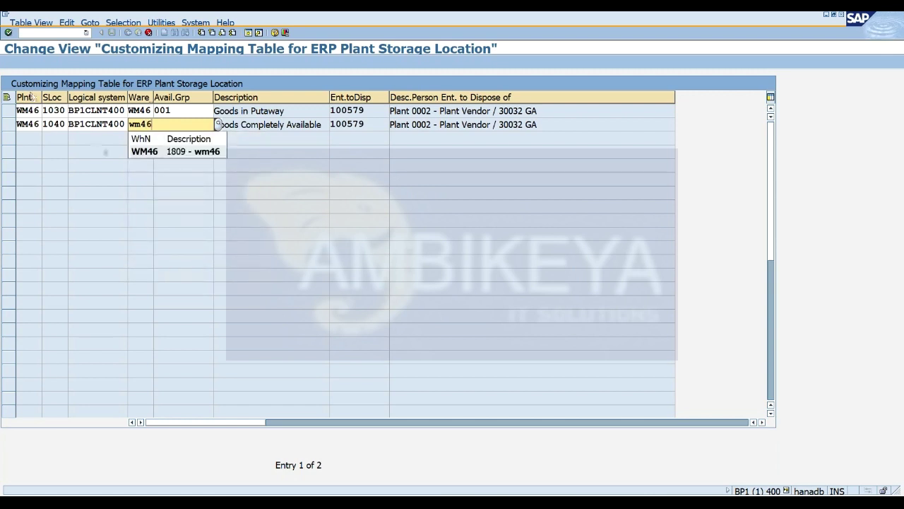
{"action": "left_click", "coordinate": [145, 152]}
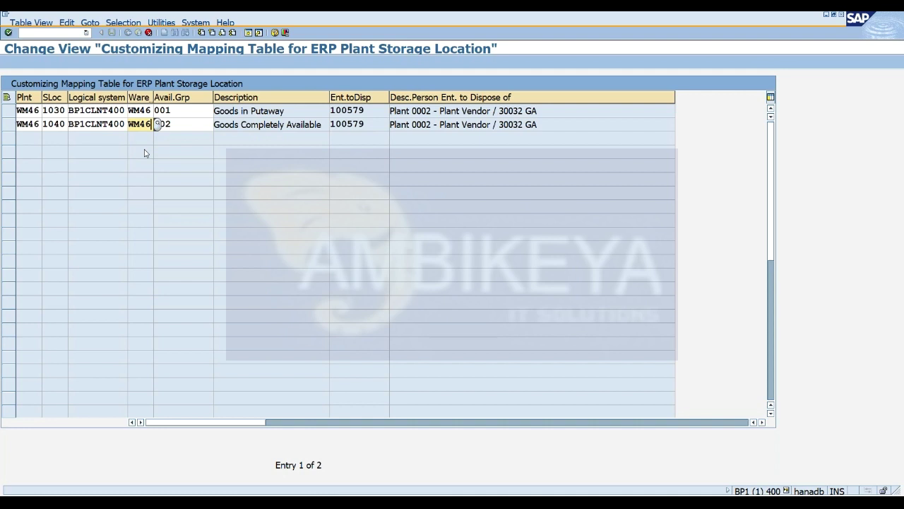
Step: Confirm the two copied storage location mappings and save them in customizing request BP1K901886
{"action": "key", "text": "Return"}
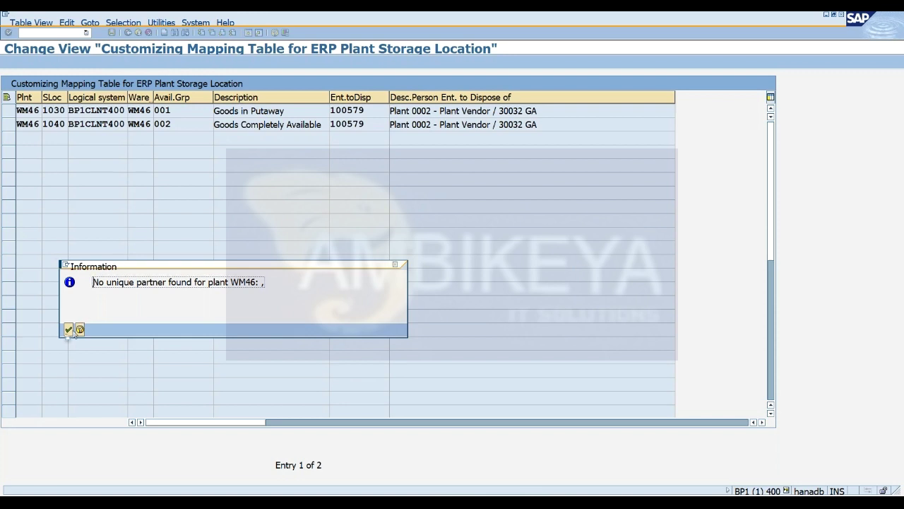
{"action": "left_click", "coordinate": [68, 330]}
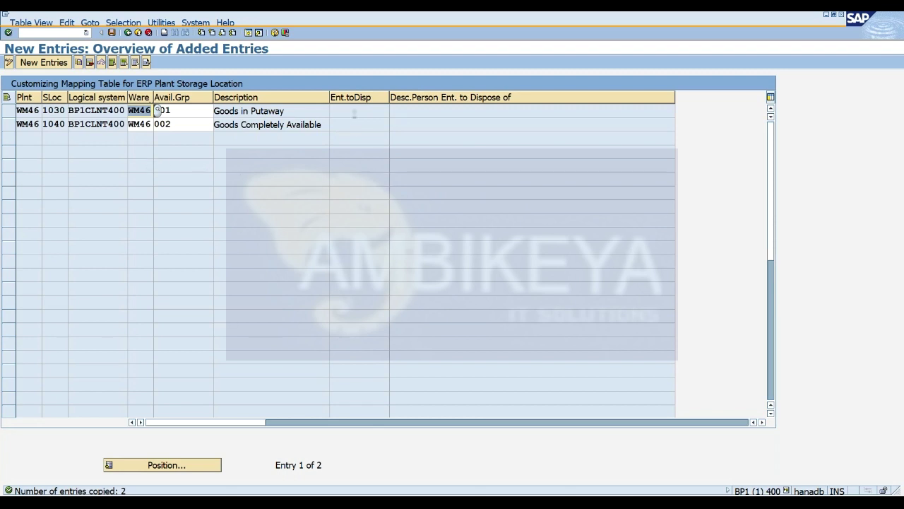
{"action": "left_click", "coordinate": [112, 32]}
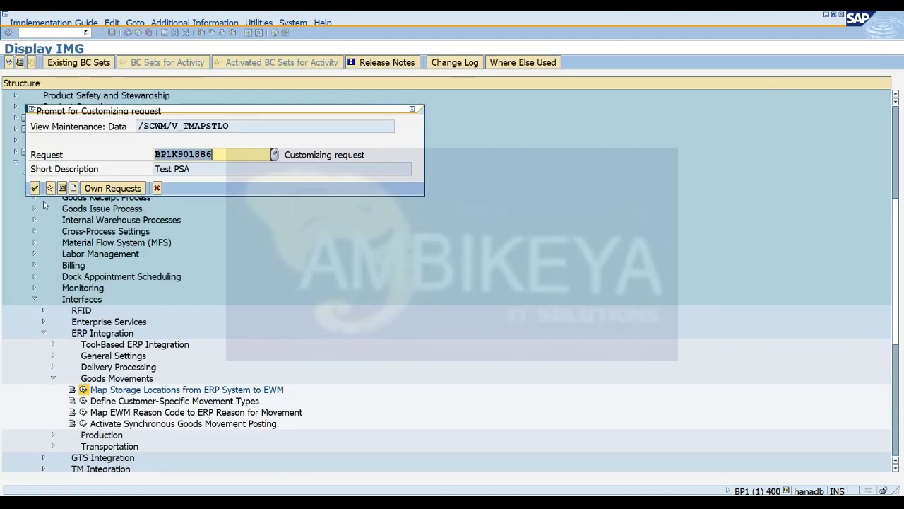
{"action": "left_click", "coordinate": [34, 188]}
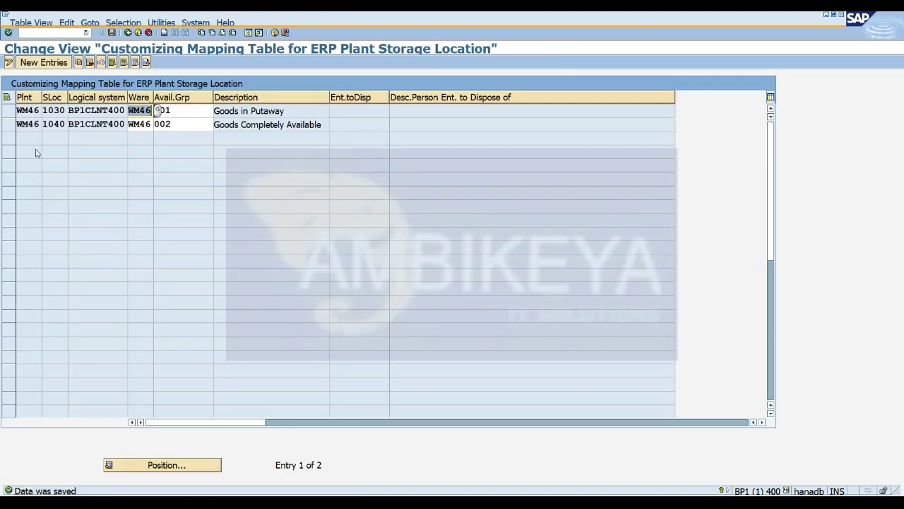
Step: Select both WM46 storage location mappings, save them again and leave the mapping table
{"action": "left_click", "coordinate": [11, 114]}
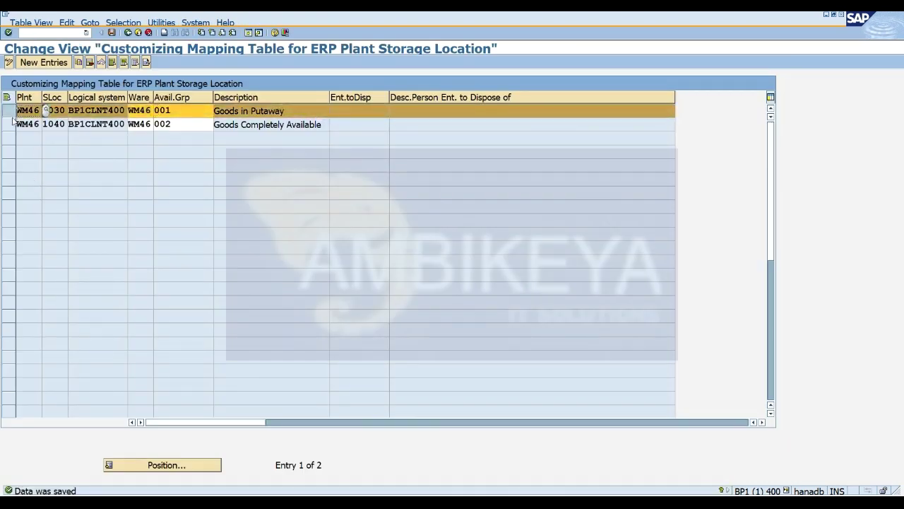
{"action": "left_click", "coordinate": [11, 124]}
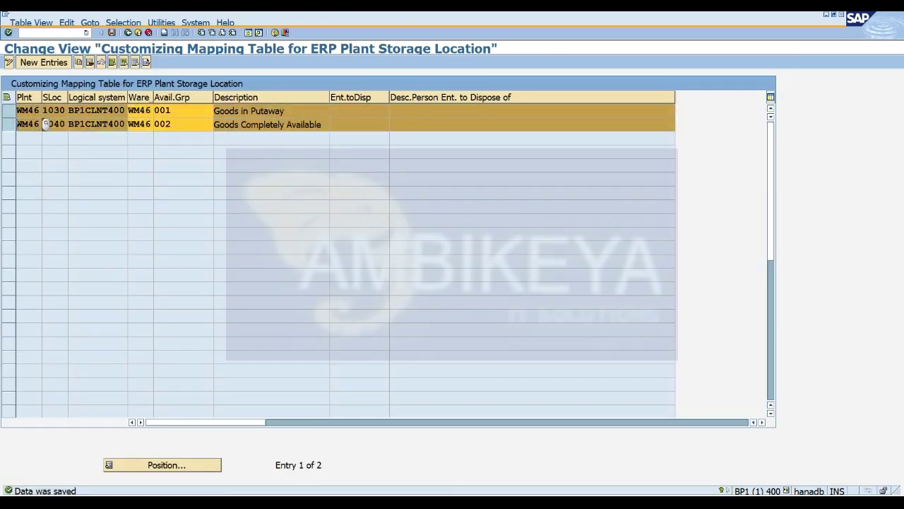
{"action": "left_click", "coordinate": [111, 32]}
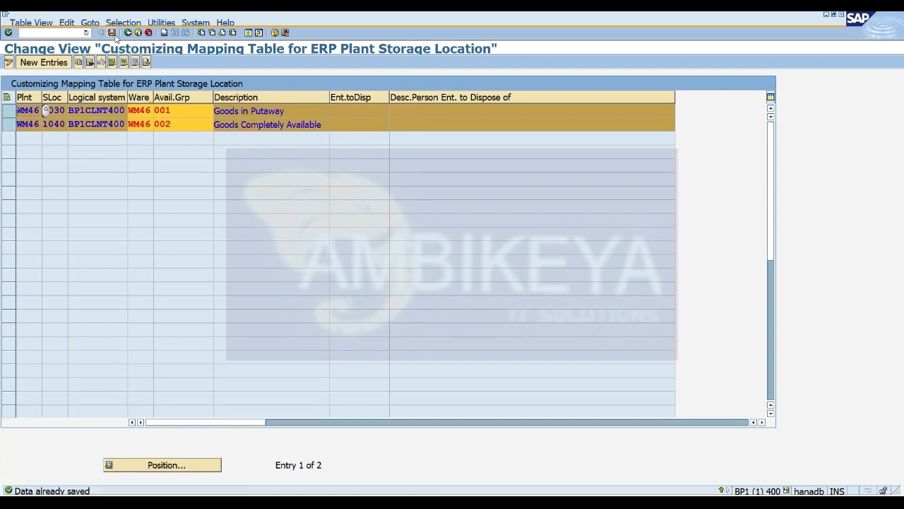
{"action": "left_click", "coordinate": [126, 34]}
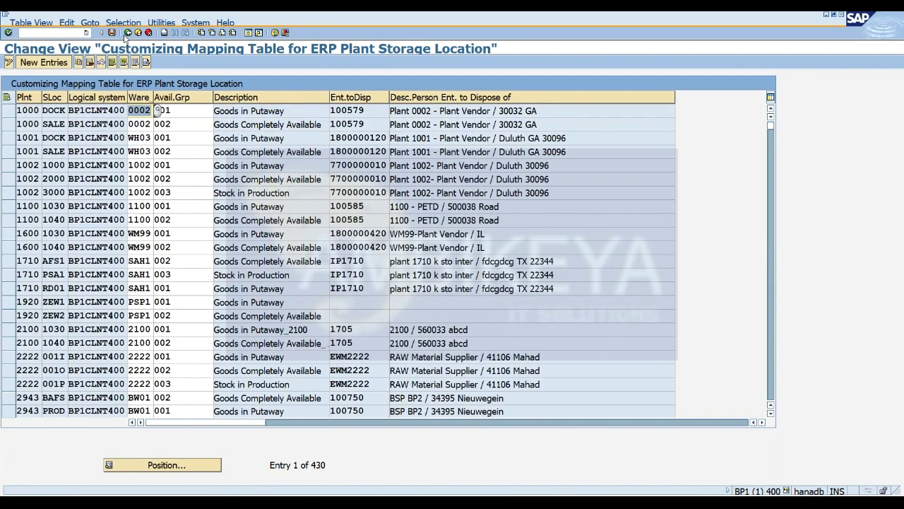
{"action": "left_click", "coordinate": [128, 32]}
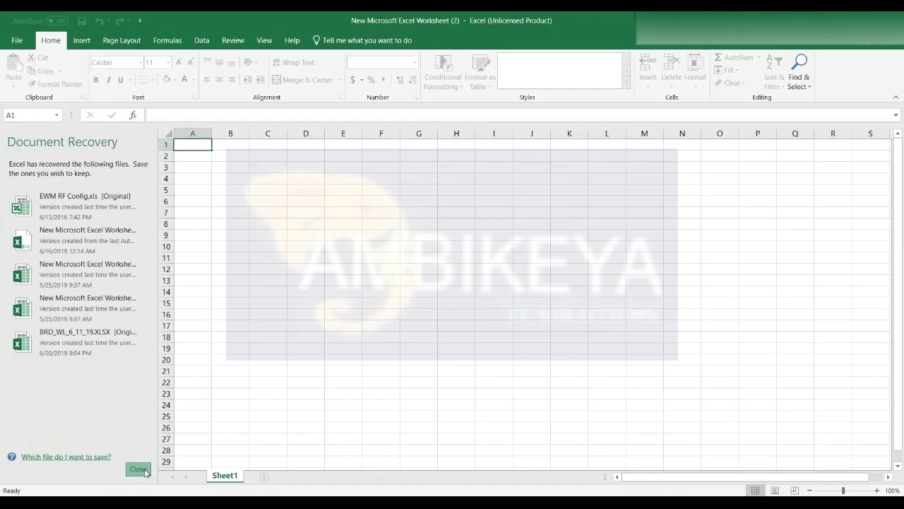
Step: Close Excel's license agreement prompt and the Document Recovery pane, removing the recovered files
{"action": "left_click", "coordinate": [139, 469]}
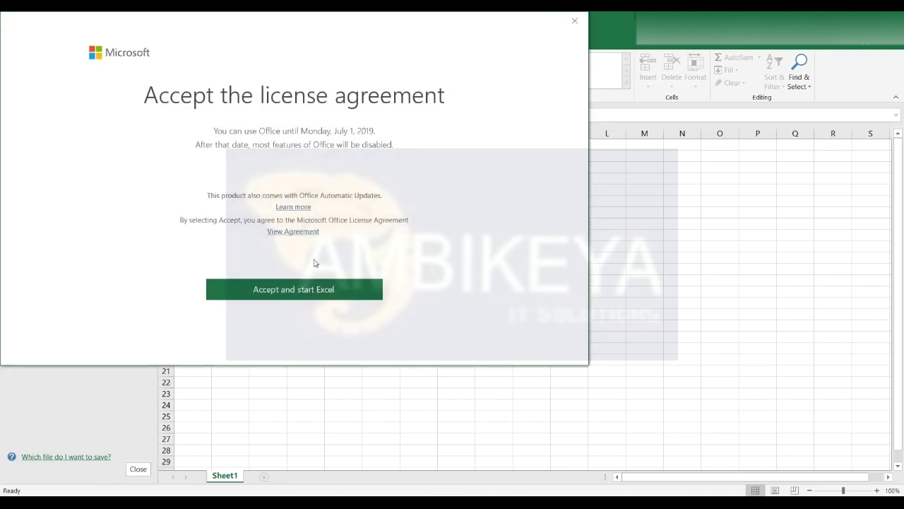
{"action": "left_click", "coordinate": [574, 20]}
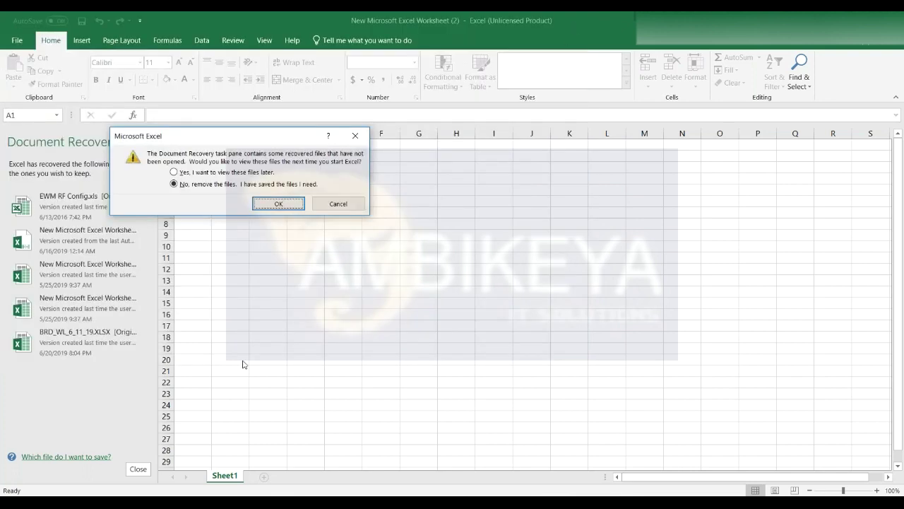
{"action": "left_click", "coordinate": [282, 204]}
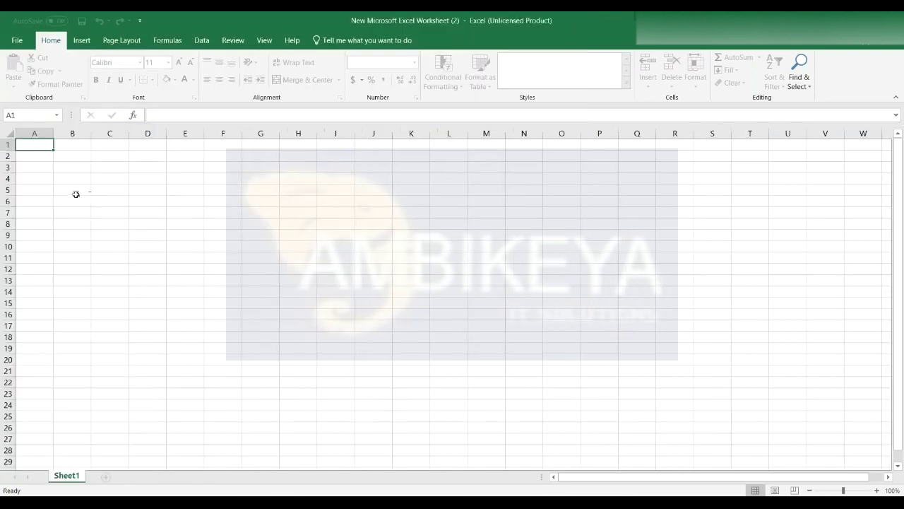
Step: Select cell A1 and dismiss the product notice about the license status
{"action": "left_click", "coordinate": [39, 180]}
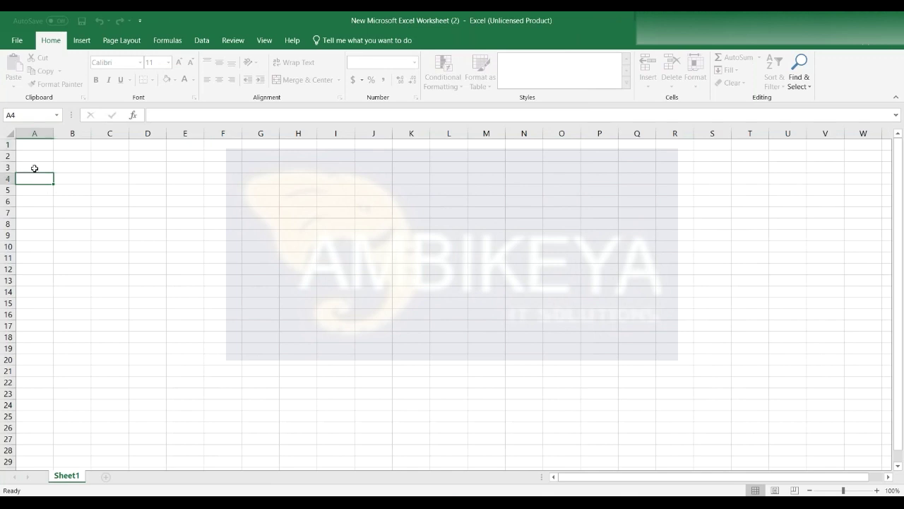
{"action": "left_click", "coordinate": [34, 167]}
{"action": "left_click", "coordinate": [24, 202]}
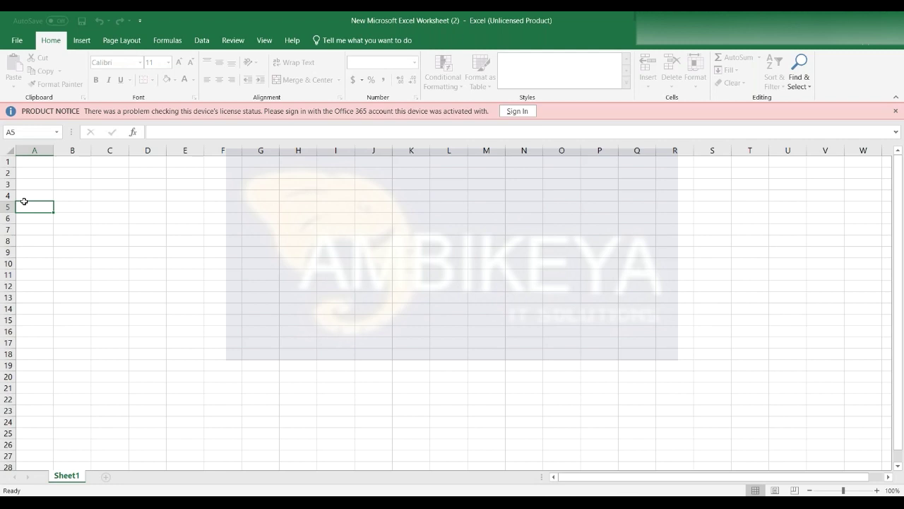
{"action": "left_click", "coordinate": [34, 163]}
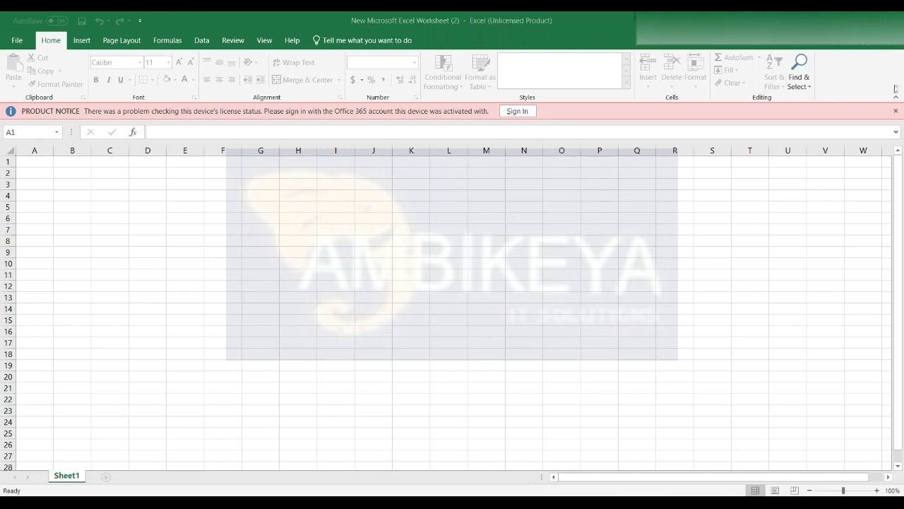
{"action": "left_click", "coordinate": [898, 113]}
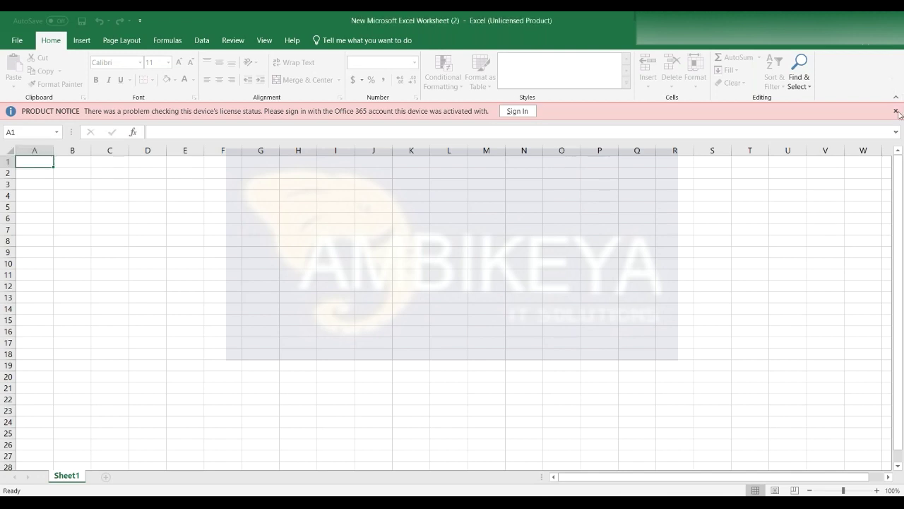
{"action": "left_click", "coordinate": [896, 111]}
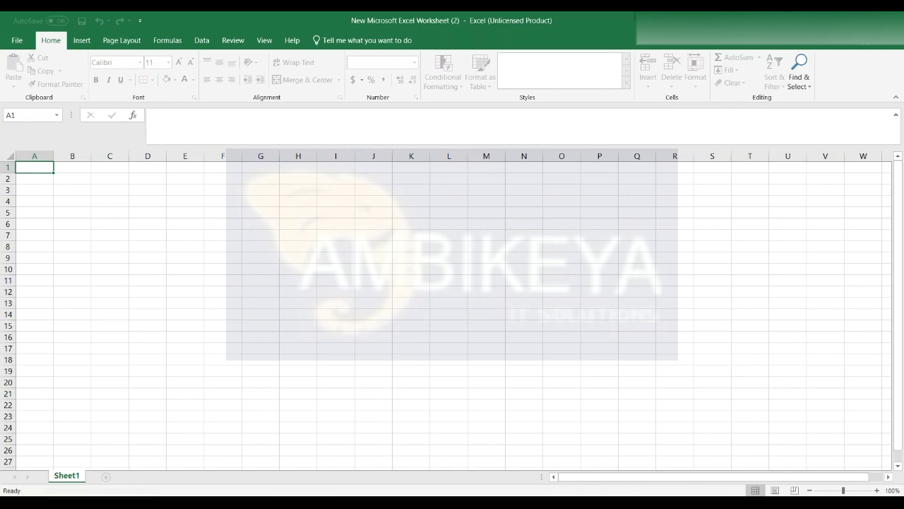
{"action": "left_click", "coordinate": [134, 247]}
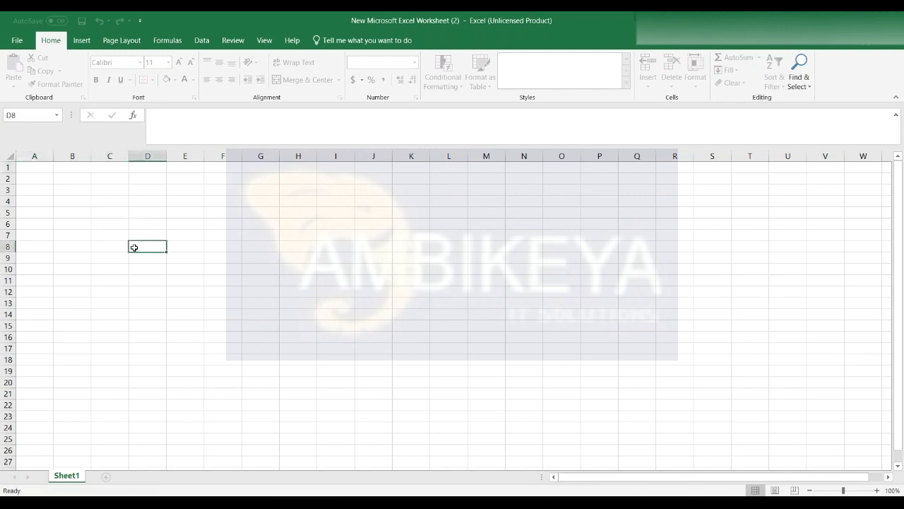
{"action": "left_click", "coordinate": [16, 43]}
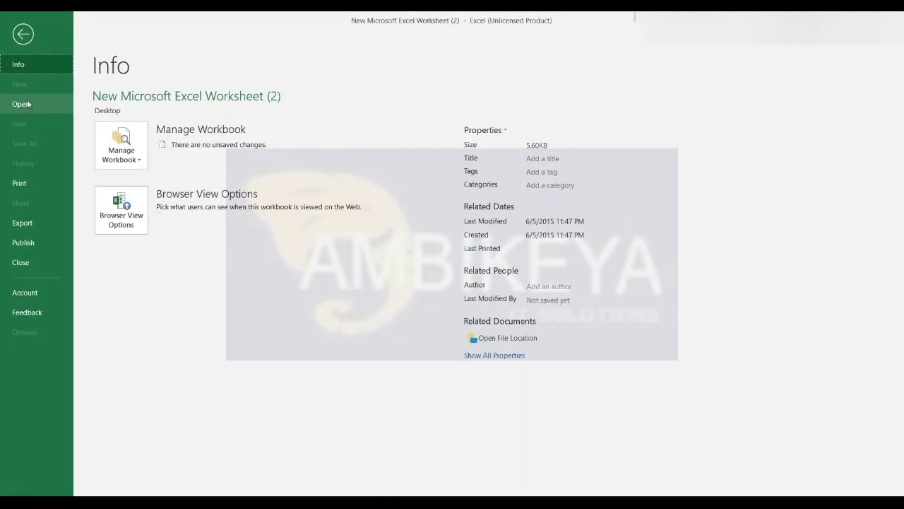
Step: Open Notepad and enter the heading WM46 in a blank note
{"action": "key", "text": "super"}
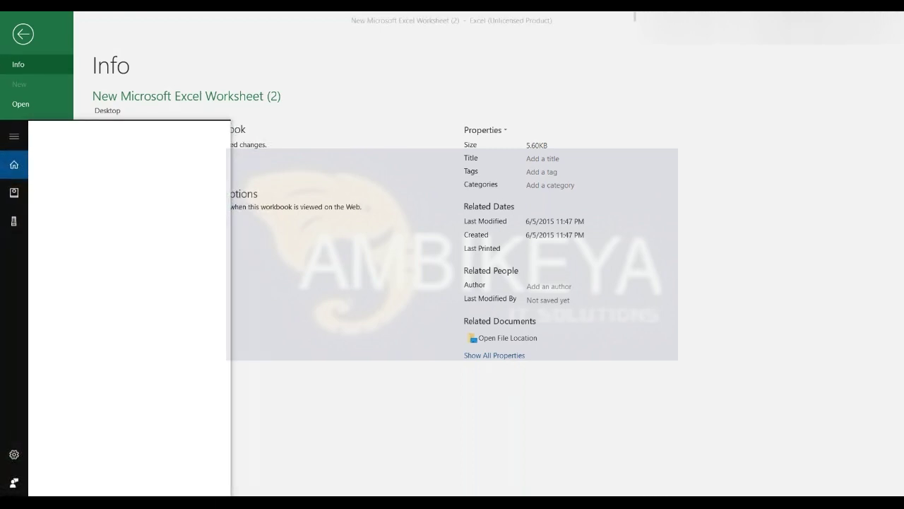
{"action": "type", "text": "NOTE"}
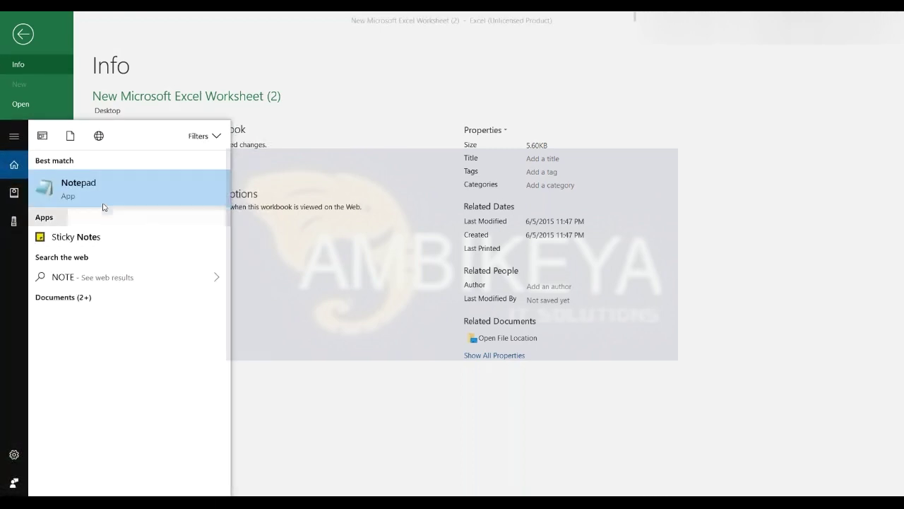
{"action": "left_click", "coordinate": [103, 203]}
{"action": "type", "text": "WM46  "}
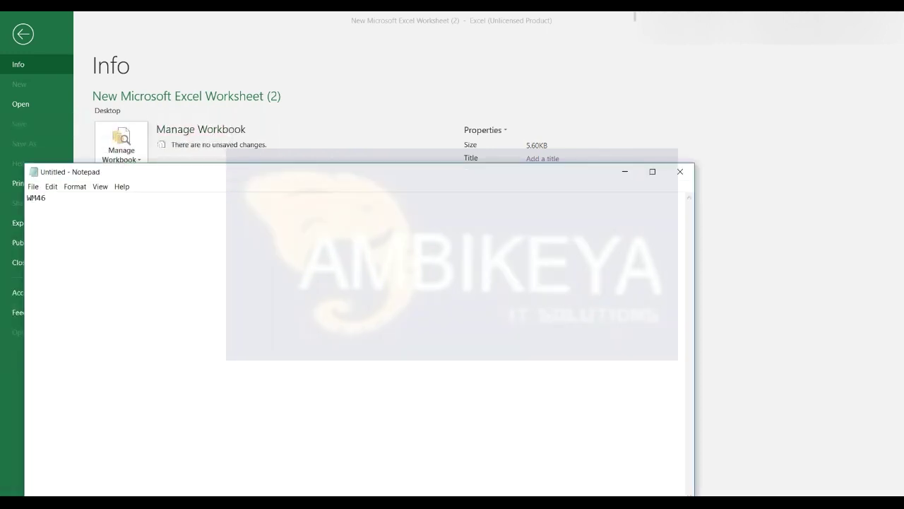
Step: Start a numbered list under the heading with "1) Supply Chain unit" and "2) cUSTODIAN"
{"action": "type", "text": "1"}
{"action": "type", "text": "sUPPLU"}
{"action": "key", "text": "BackSpace"}
{"action": "key", "text": "BackSpace"}
{"action": "key", "text": "BackSpace"}
{"action": "key", "text": "BackSpace"}
{"action": "key", "text": "BackSpace"}
{"action": "key", "text": "BackSpace"}
{"action": "type", "text": "Supply Chain unit"}
{"action": "key", "text": "Return"}
{"action": "type", "text": "2) "}
{"action": "type", "text": "P"}
{"action": "key", "text": "BackSpace"}
{"action": "type", "text": "cUSTODIAN"}
{"action": "key", "text": "Return"}
Step: Add "3) OWNER" and "4) PETD" to the numbered list
{"action": "type", "text": "3"}
{"action": "type", "text": ") oWNV"}
{"action": "key", "text": "BackSpace"}
{"action": "key", "text": "BackSpace"}
{"action": "key", "text": "BackSpace"}
{"action": "key", "text": "BackSpace"}
{"action": "type", "text": "OWNER"}
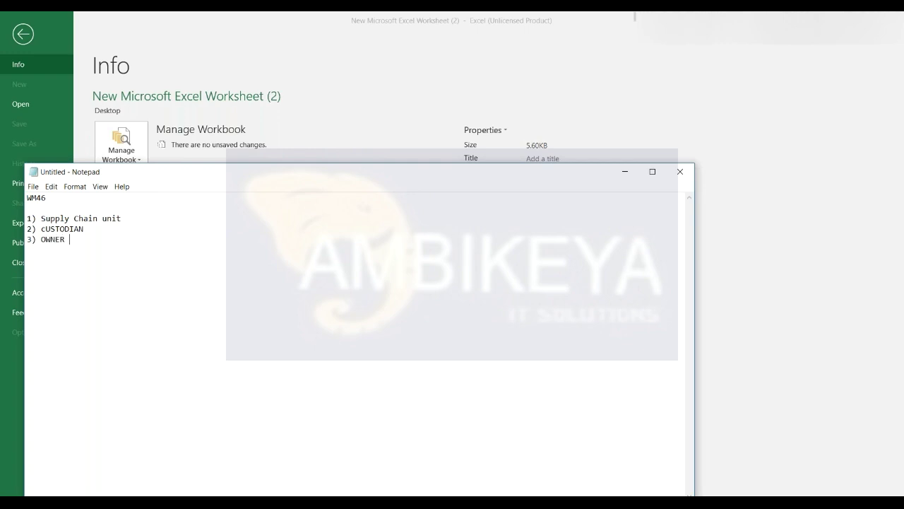
{"action": "key", "text": "Return"}
{"action": "type", "text": "4"}
{"action": "type", "text": ") pe"}
{"action": "type", "text": "rs"}
{"action": "key", "text": "BackSpace"}
{"action": "key", "text": "BackSpace"}
{"action": "key", "text": "BackSpace"}
{"action": "key", "text": "BackSpace"}
{"action": "type", "text": "PETD"}
Step: Append a dashed line after "Supply Chain unit" and place the text cursor at its end
{"action": "left_click", "coordinate": [121, 218]}
{"action": "type", "text": "------------------"}
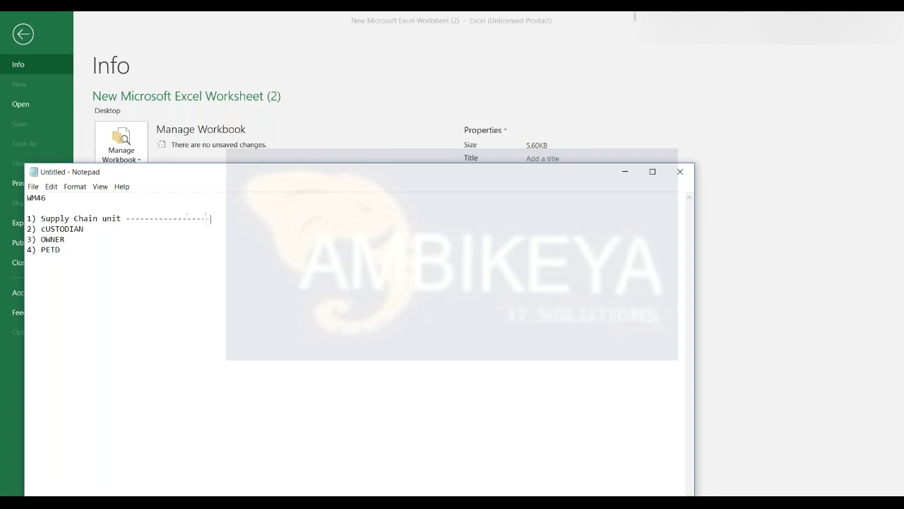
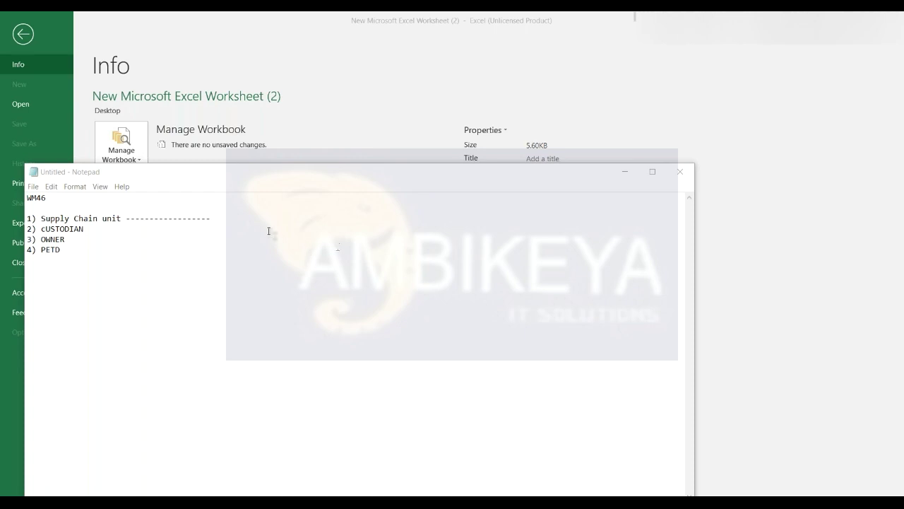
{"action": "left_click", "coordinate": [227, 219]}
{"action": "left_click", "coordinate": [235, 216]}
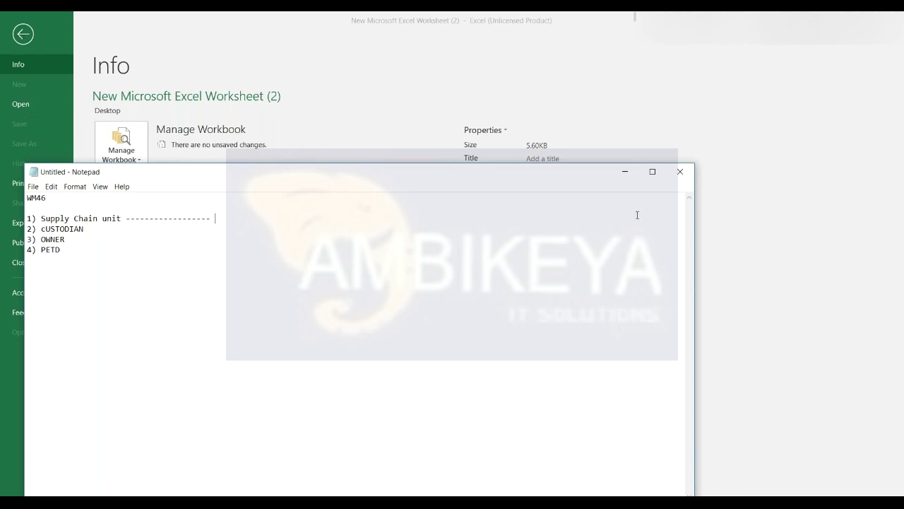
{"action": "left_click", "coordinate": [626, 173]}
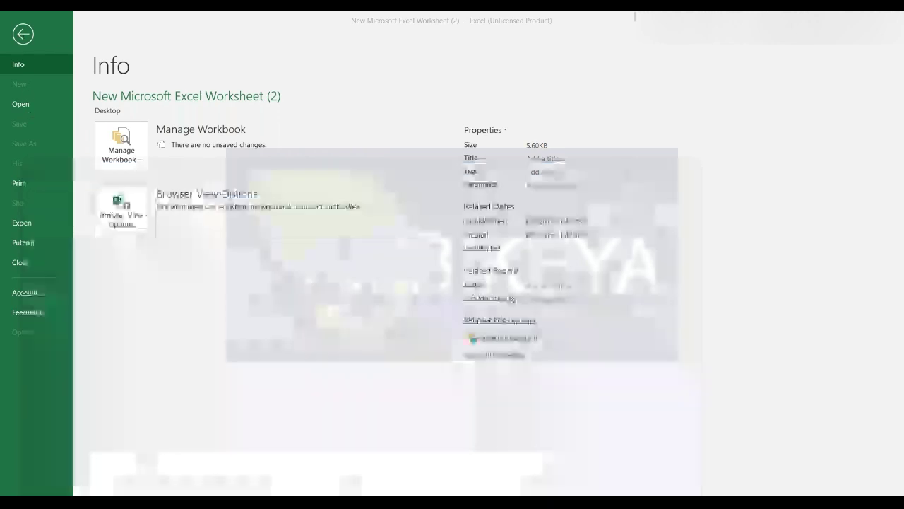
{"action": "left_click", "coordinate": [22, 34]}
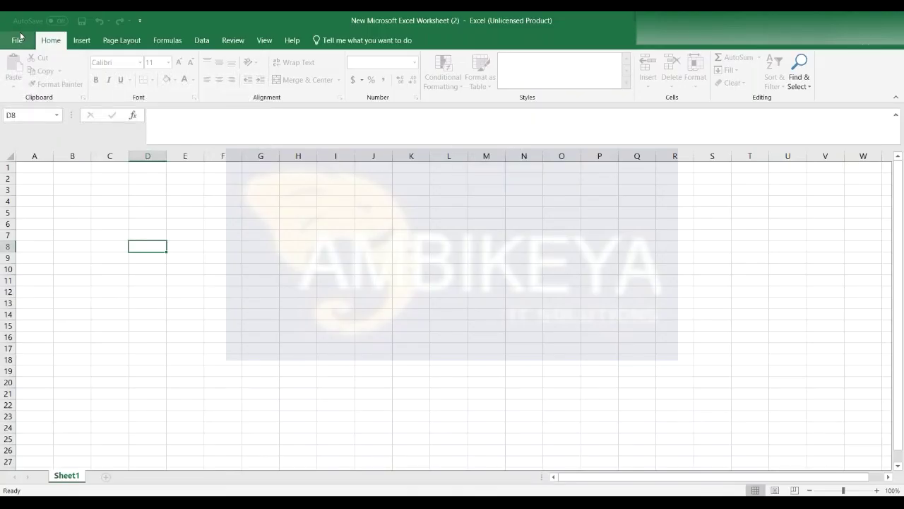
{"action": "left_click", "coordinate": [32, 179]}
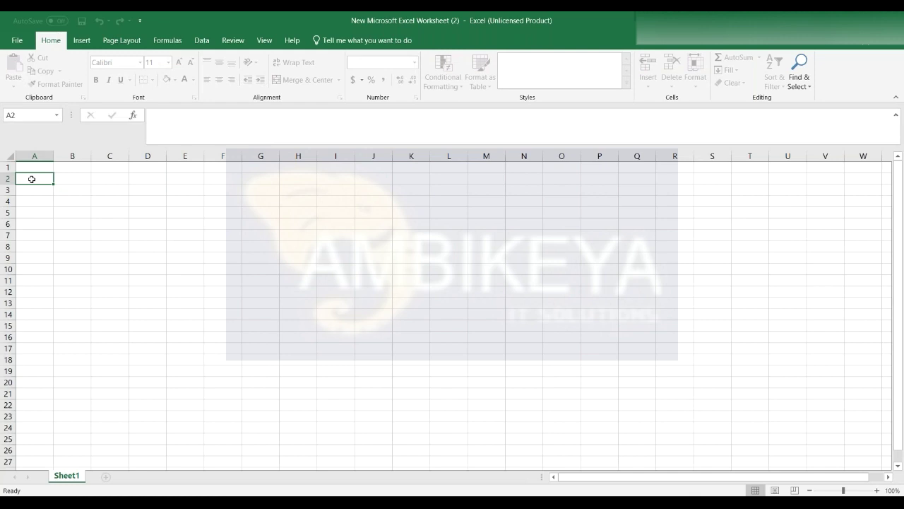
{"action": "left_click", "coordinate": [75, 188]}
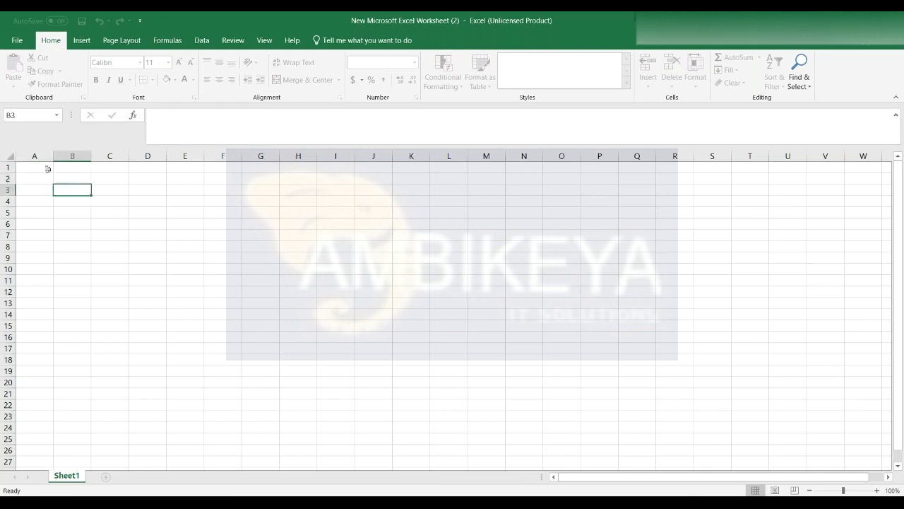
{"action": "left_click", "coordinate": [15, 41]}
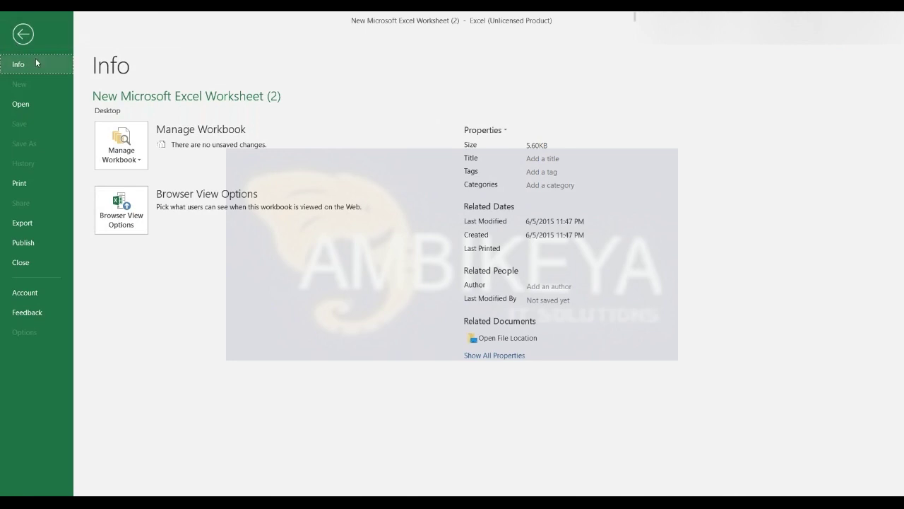
{"action": "left_click", "coordinate": [21, 110]}
{"action": "left_click", "coordinate": [351, 173]}
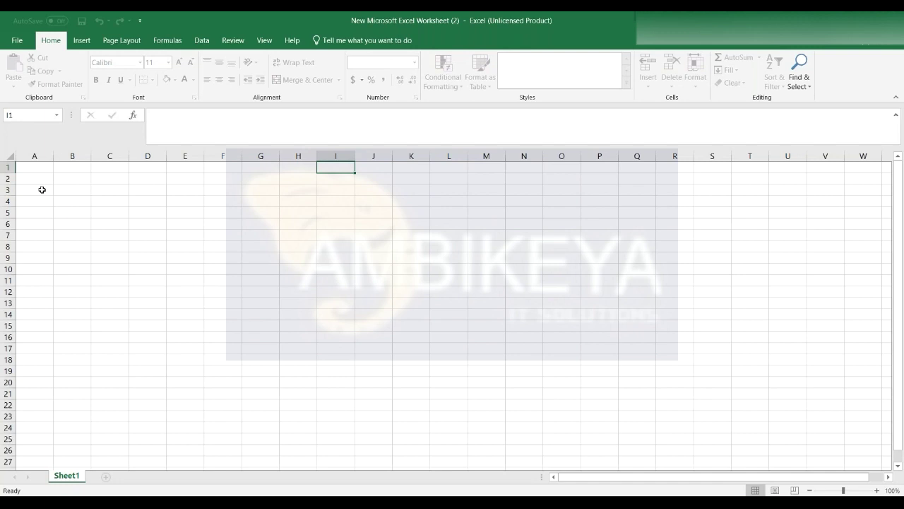
{"action": "left_click", "coordinate": [39, 182]}
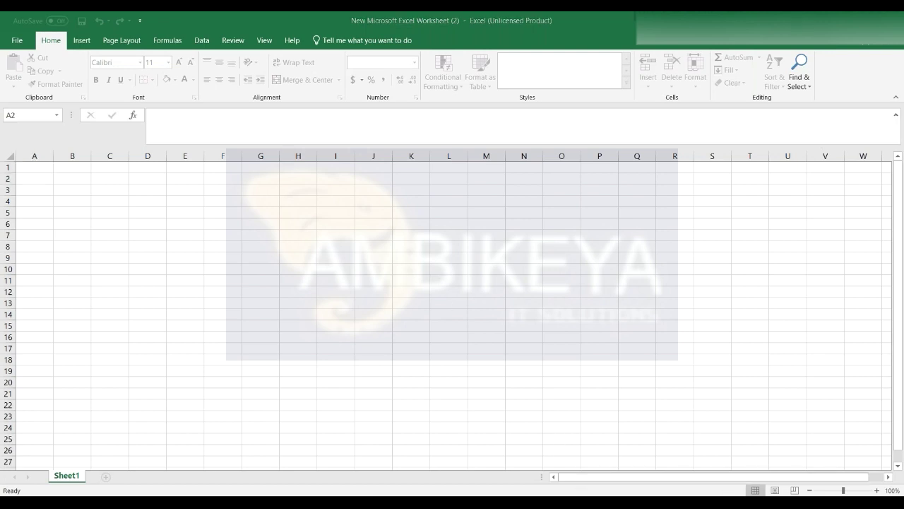
Step: Switch back to Notepad and append "wm46 ----- 2cases" to the Supply Chain unit line
{"action": "key", "text": "alt+Tab"}
{"action": "type", "text": "wm46"}
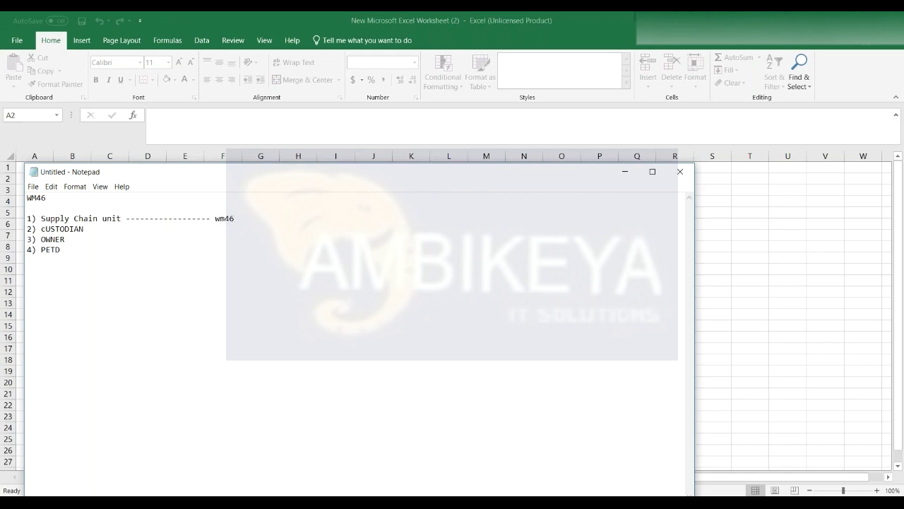
{"action": "type", "text": " ----- 2cases"}
Step: Insert the sub-item "a) plant location --- whs loaction -------- Plant" beneath the Supply Chain unit line
{"action": "key", "text": "Return"}
{"action": "type", "text": "1)"}
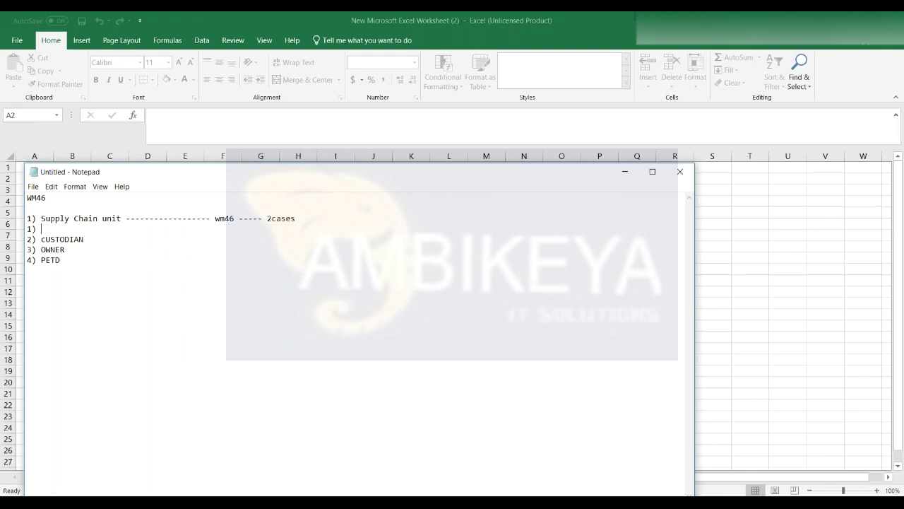
{"action": "key", "text": "BackSpace"}
{"action": "key", "text": "BackSpace"}
{"action": "type", "text": "a) pa"}
{"action": "key", "text": "BackSpace"}
{"action": "key", "text": "BackSpace"}
{"action": "type", "text": "plant location --- whs loaction "}
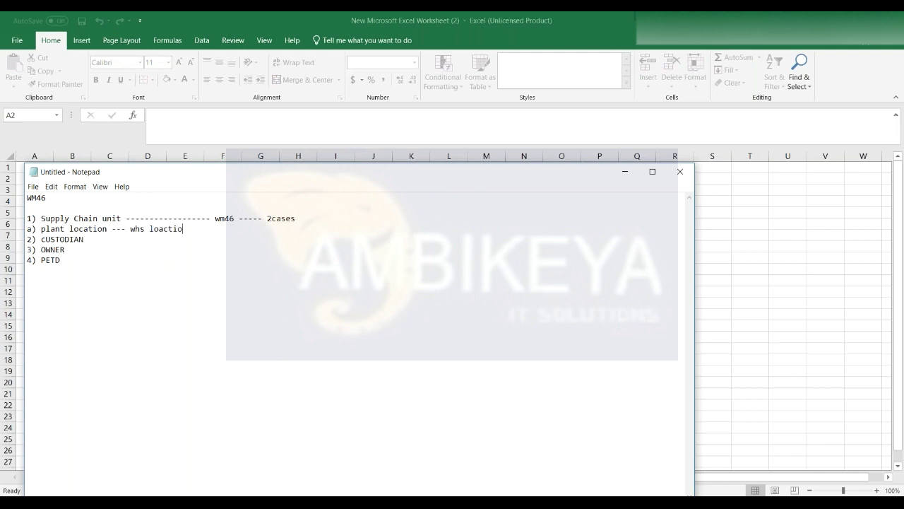
{"action": "type", "text": "-------- Plant"}
{"action": "key", "text": "Return"}
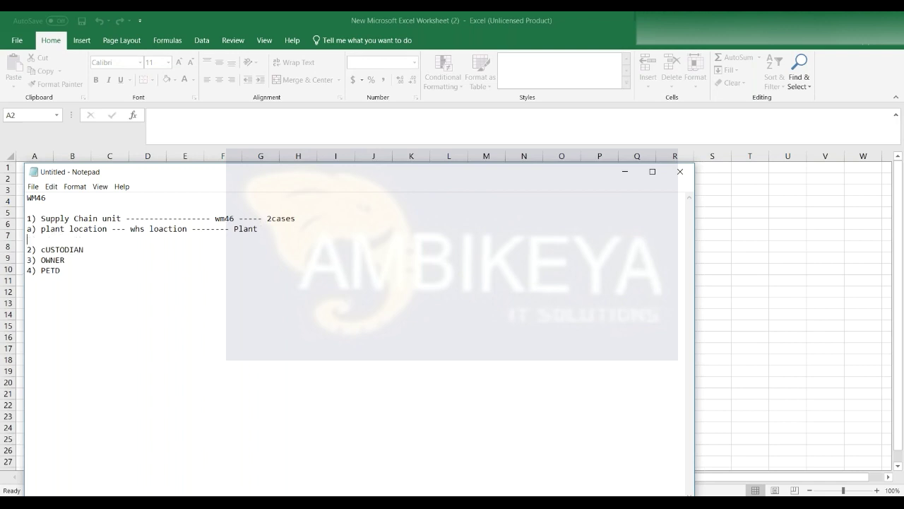
Step: Start a sub-item "b)" below the plant location line and append "--- WIPRO" to the WM46 heading
{"action": "type", "text": "b)"}
{"action": "left_click", "coordinate": [889, 415]}
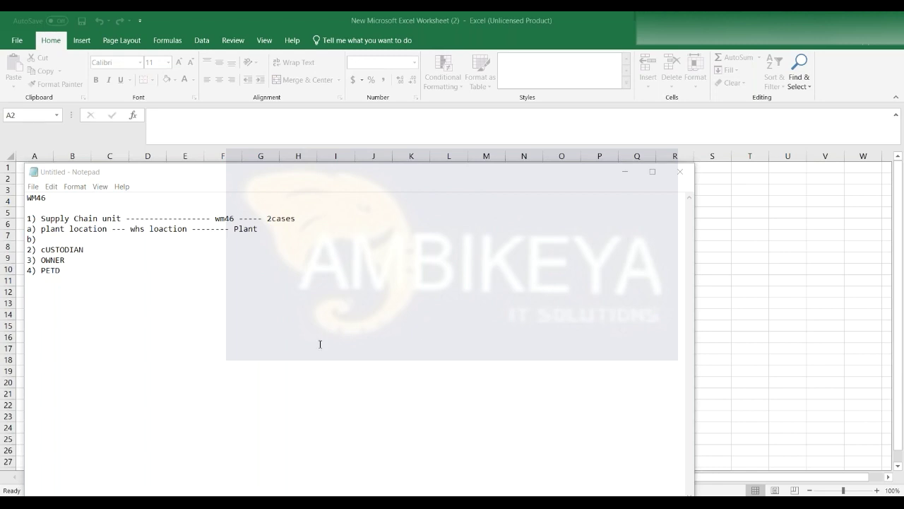
{"action": "left_click", "coordinate": [54, 237]}
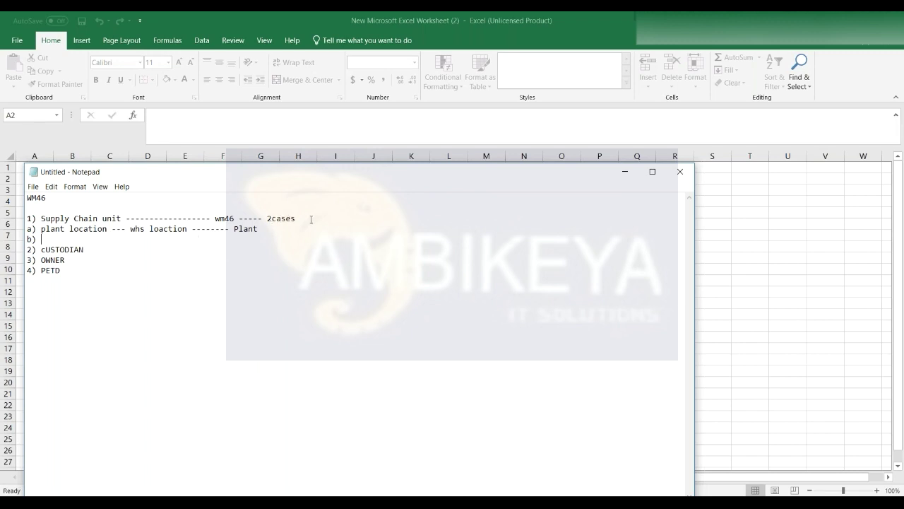
{"action": "left_click", "coordinate": [311, 219]}
{"action": "type", "text": "--- WIPRO"}
Step: Replace "Plant" with "wipro" at the end of the plant location line
{"action": "left_click", "coordinate": [271, 232]}
{"action": "key", "text": "BackSpace"}
{"action": "key", "text": "BackSpace"}
{"action": "key", "text": "BackSpace"}
{"action": "key", "text": "BackSpace"}
{"action": "key", "text": "BackSpace"}
{"action": "type", "text": "wipro"}
Step: Fill in sub-item b) with "ceva", a long dashed line and "CEVA"
{"action": "type", "text": "ceva "}
{"action": "type", "text": " ---------------------------------"}
{"action": "type", "text": "-"}
{"action": "type", "text": " CEVA"}
{"action": "left_click", "coordinate": [752, 311]}
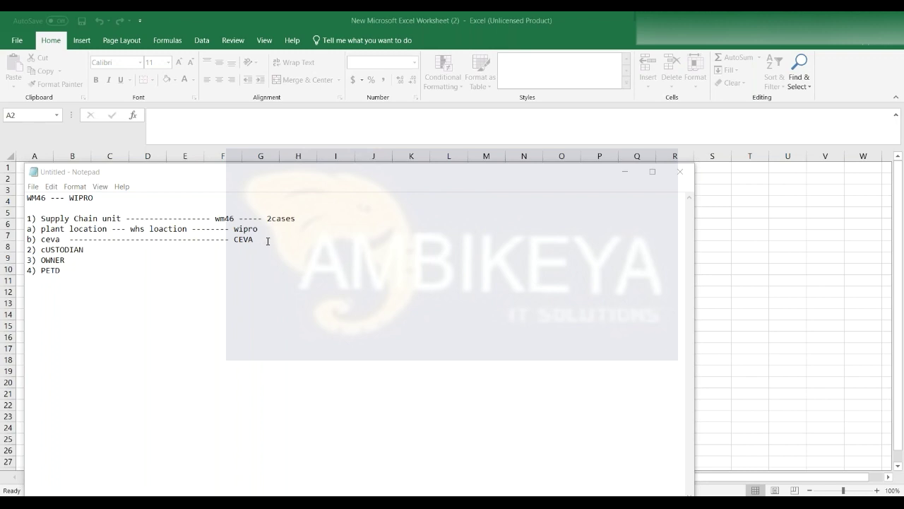
Step: Append a dashed line and 1001 to the wipro sub-item, and a dashed line and 1008 to the CEVA sub-item
{"action": "left_click", "coordinate": [307, 222]}
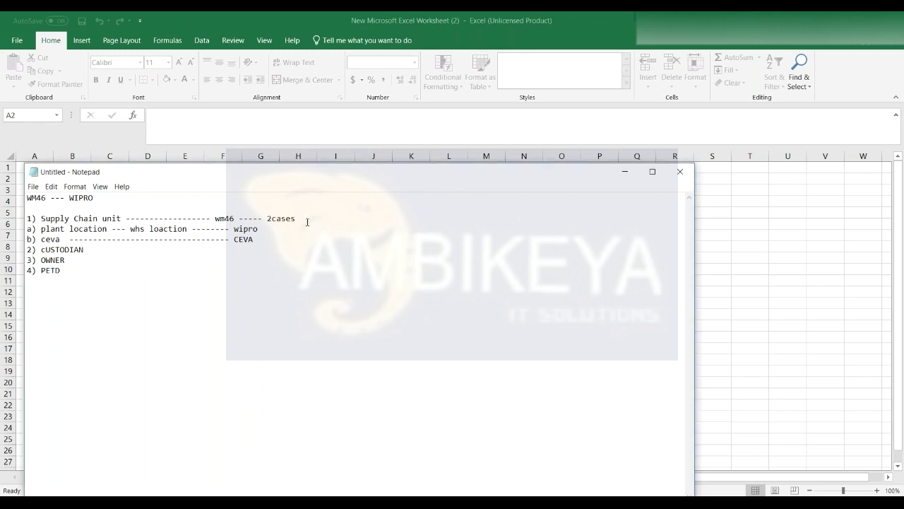
{"action": "left_click", "coordinate": [283, 228]}
{"action": "type", "text": "---------1"}
{"action": "type", "text": "001"}
{"action": "type", "text": "-------------"}
{"action": "type", "text": " 100"}
{"action": "type", "text": "8"}
Step: Append a dashed line and "AUTOMAT/MANUALLY" to the Supply Chain unit line
{"action": "left_click", "coordinate": [302, 212]}
{"action": "type", "text": "-"}
{"action": "type", "text": "-------------------- AUTOMAT/MANUALLY"}
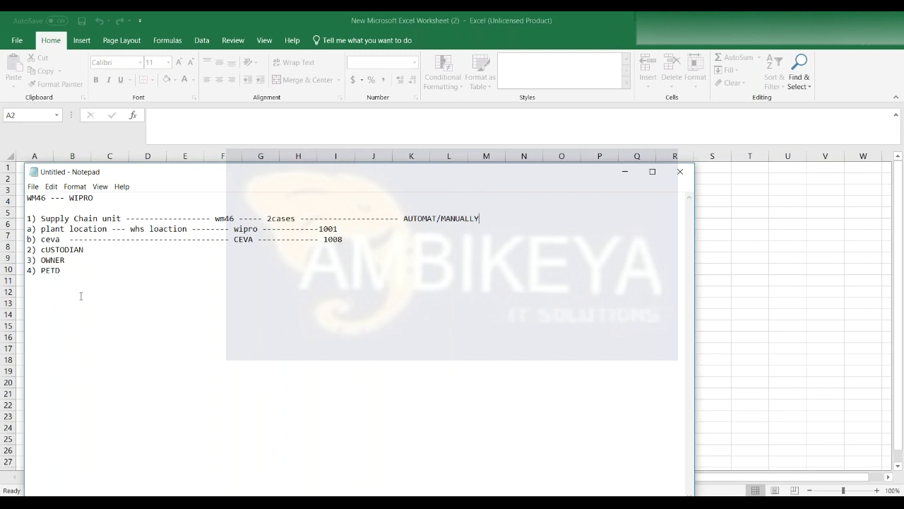
Step: Extend the custodian line with "OWNER OF THE WAREHOUSE" and "wipro,ceva", separated by dashes
{"action": "left_click", "coordinate": [100, 248]}
{"action": "type", "text": "----------"}
{"action": "type", "text": "OWNER OF THE WAREHOUSE "}
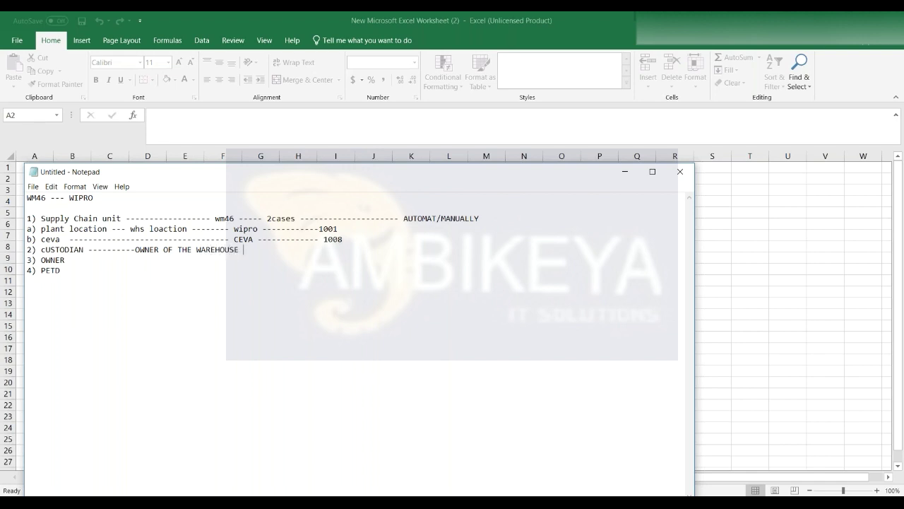
{"action": "type", "text": "----------------- wipro"}
{"action": "type", "text": ",ceva"}
Step: Extend the OWNER line with "owner of the stock" and "wipro", separated by dashes
{"action": "left_click", "coordinate": [83, 262]}
{"action": "type", "text": "-----------------------------------"}
{"action": "key", "text": "BackSpace"}
{"action": "key", "text": "BackSpace"}
{"action": "key", "text": "BackSpace"}
{"action": "key", "text": "BackSpace"}
{"action": "key", "text": "BackSpace"}
{"action": "key", "text": "BackSpace"}
{"action": "key", "text": "BackSpace"}
{"action": "key", "text": "BackSpace"}
{"action": "key", "text": "BackSpace"}
{"action": "key", "text": "BackSpace"}
{"action": "key", "text": "BackSpace"}
{"action": "key", "text": "BackSpace"}
{"action": "key", "text": "BackSpace"}
{"action": "key", "text": "BackSpace"}
{"action": "key", "text": "BackSpace"}
{"action": "key", "text": "BackSpace"}
{"action": "key", "text": "BackSpace"}
{"action": "key", "text": "BackSpace"}
{"action": "key", "text": "BackSpace"}
{"action": "key", "text": "BackSpace"}
{"action": "type", "text": "owner -of the sti"}
{"action": "key", "text": "BackSpace"}
{"action": "type", "text": "oc"}
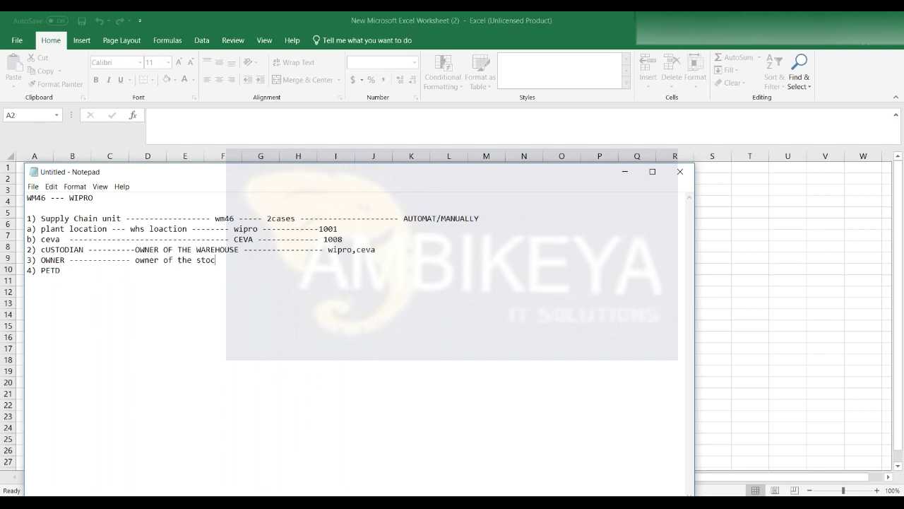
{"action": "type", "text": "k -------------------- wipro"}
Step: Extend the PETD line with a dashed line and "Plant --- wipro"
{"action": "left_click", "coordinate": [98, 274]}
{"action": "type", "text": "-------------------------------"}
{"action": "type", "text": "Plant --- wipro"}
Step: Switch to the SAP Display IMG window, collapse the Interfaces branch and expand Master Data under Extended Warehouse Management
{"action": "left_click", "coordinate": [626, 171]}
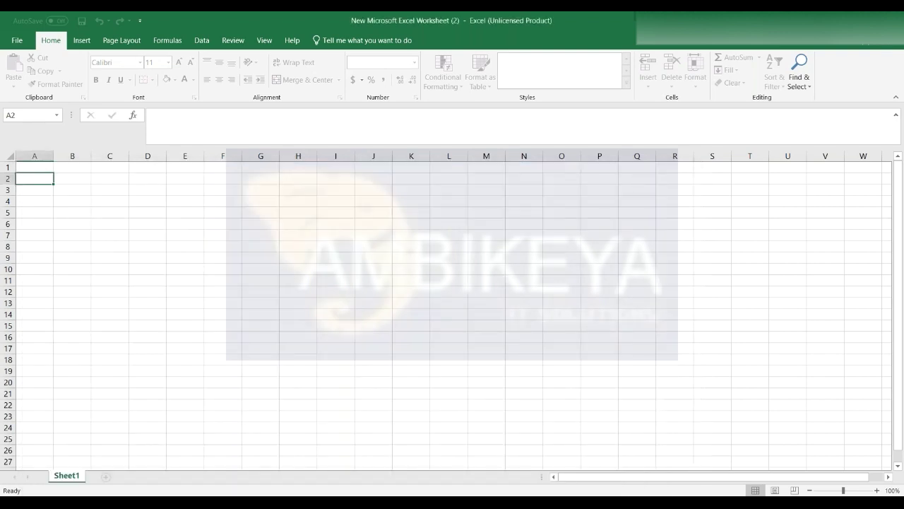
{"action": "left_click", "coordinate": [619, 479]}
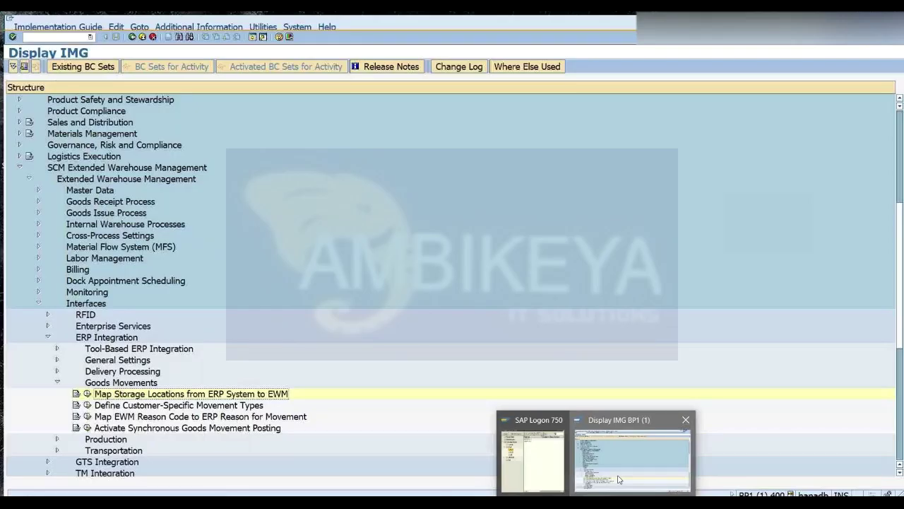
{"action": "left_click", "coordinate": [57, 382]}
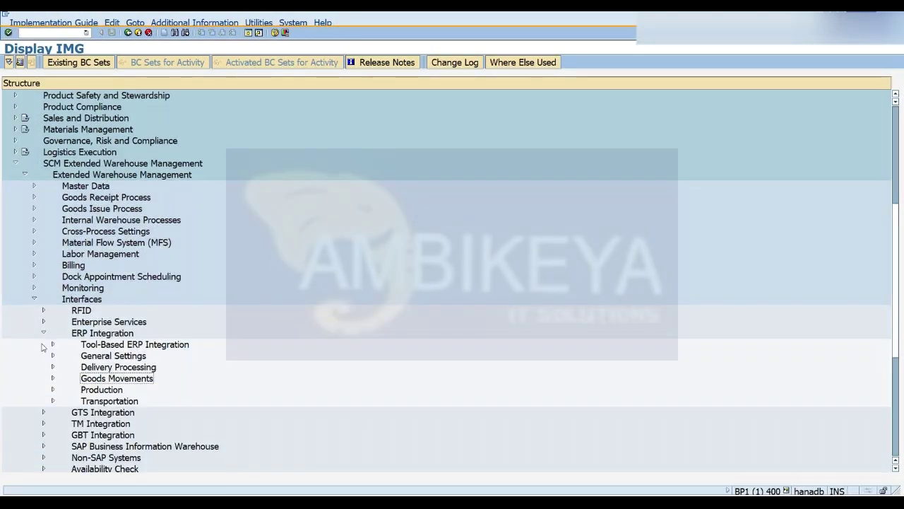
{"action": "left_click", "coordinate": [43, 332]}
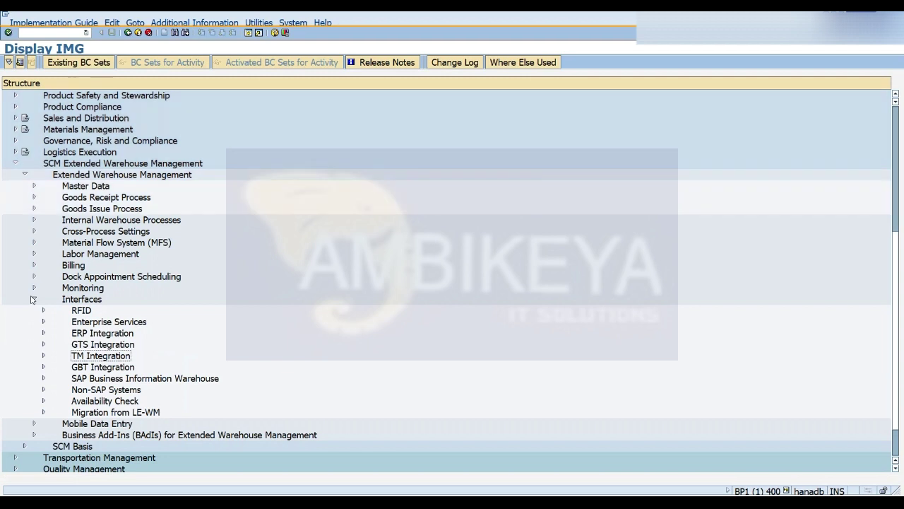
{"action": "left_click", "coordinate": [32, 299]}
{"action": "left_click", "coordinate": [34, 185]}
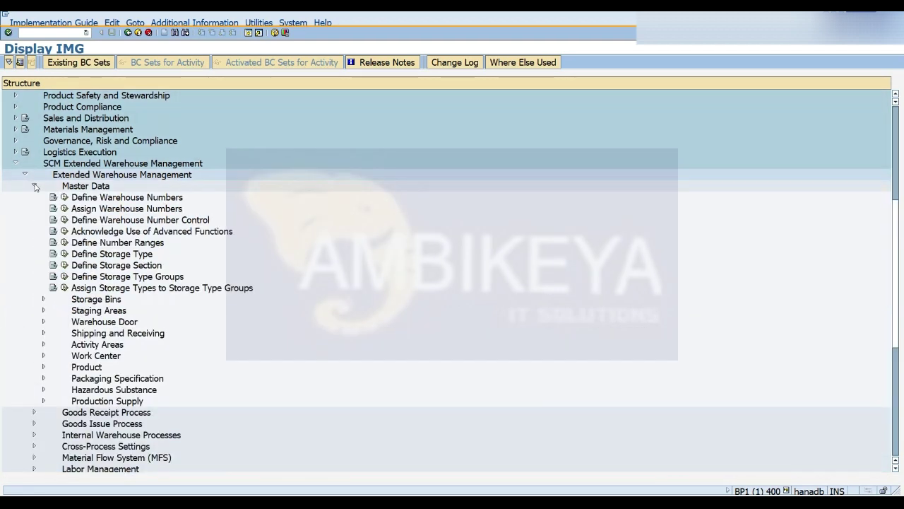
Step: Open the Assign Warehouse Numbers activity for warehouse WM46 and start a new entry
{"action": "left_click", "coordinate": [64, 209]}
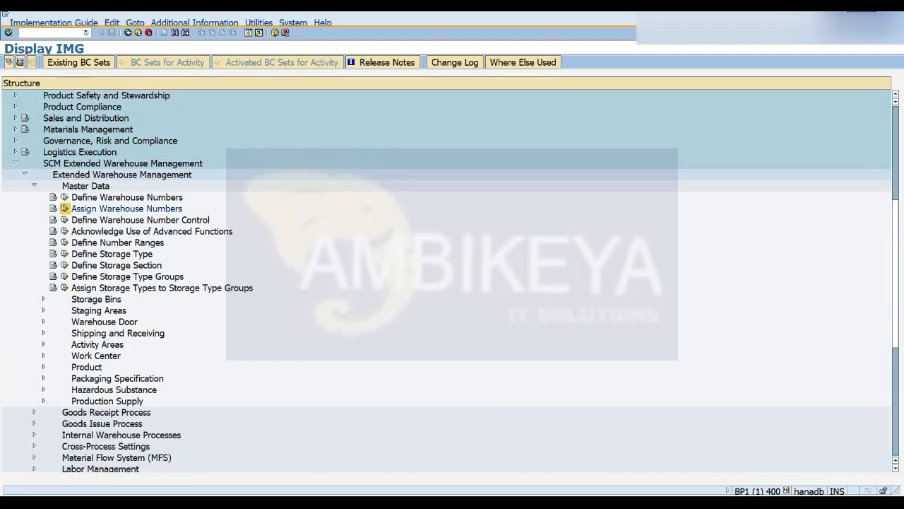
{"action": "type", "text": "wm44"}
{"action": "key", "text": "Return"}
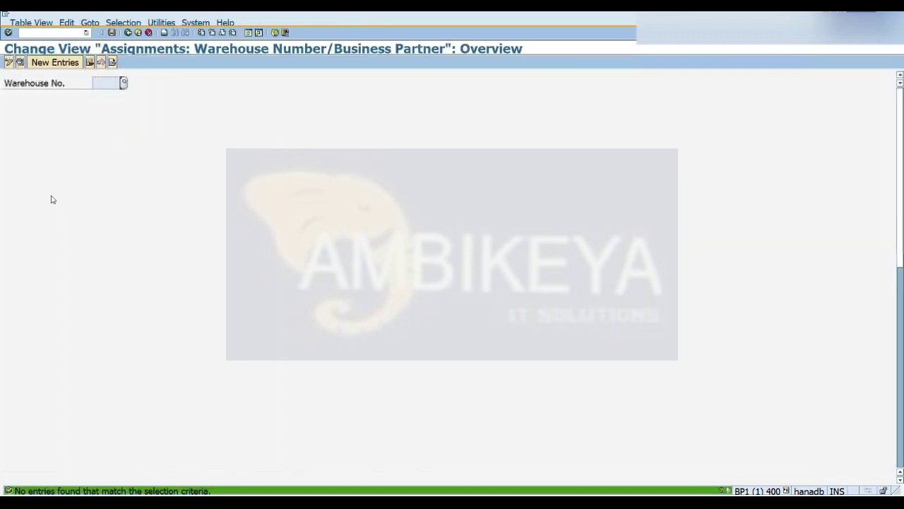
{"action": "left_click", "coordinate": [43, 62]}
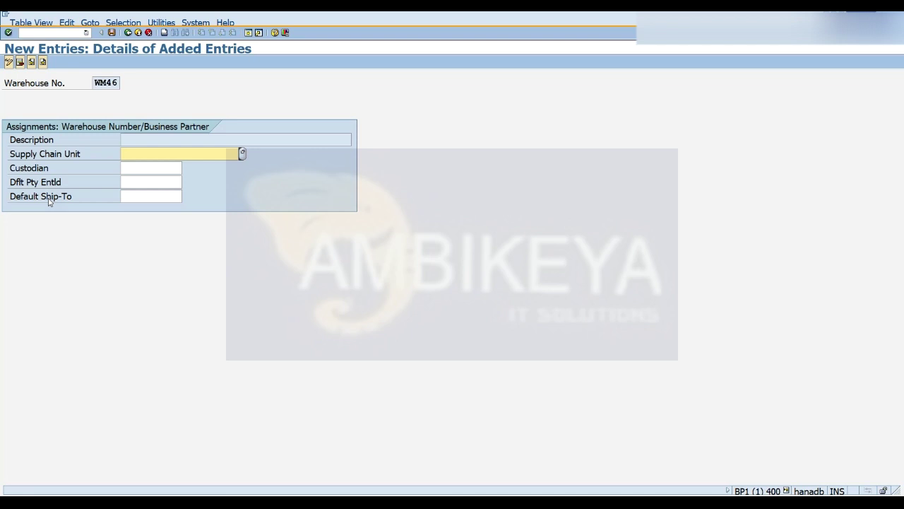
Step: Examine the Supply Chain Unit, Custodian and default party entitled fields of the new WM46 entry alongside the Notepad notes
{"action": "left_click", "coordinate": [153, 186]}
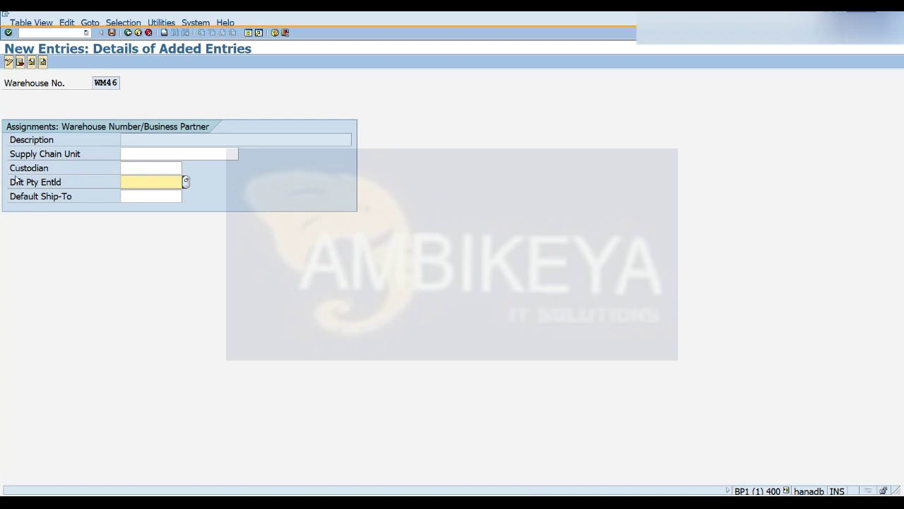
{"action": "left_click", "coordinate": [148, 151]}
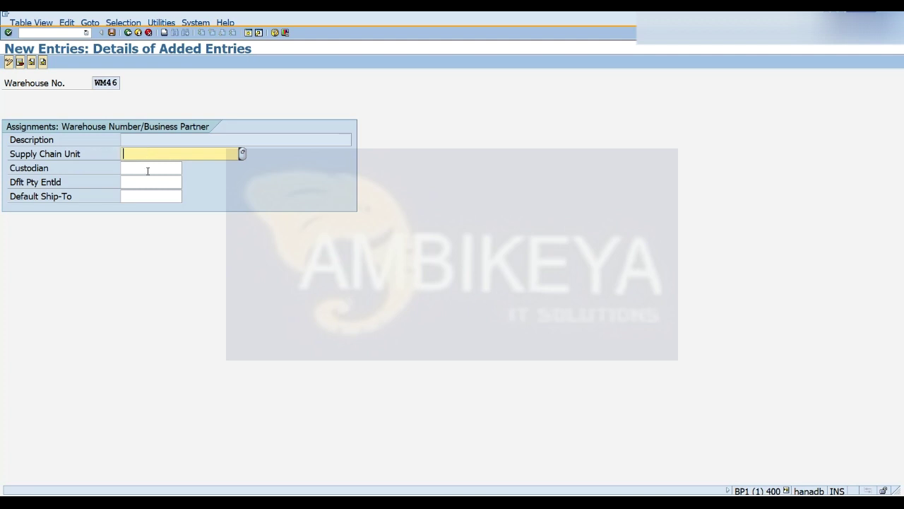
{"action": "left_click", "coordinate": [142, 183]}
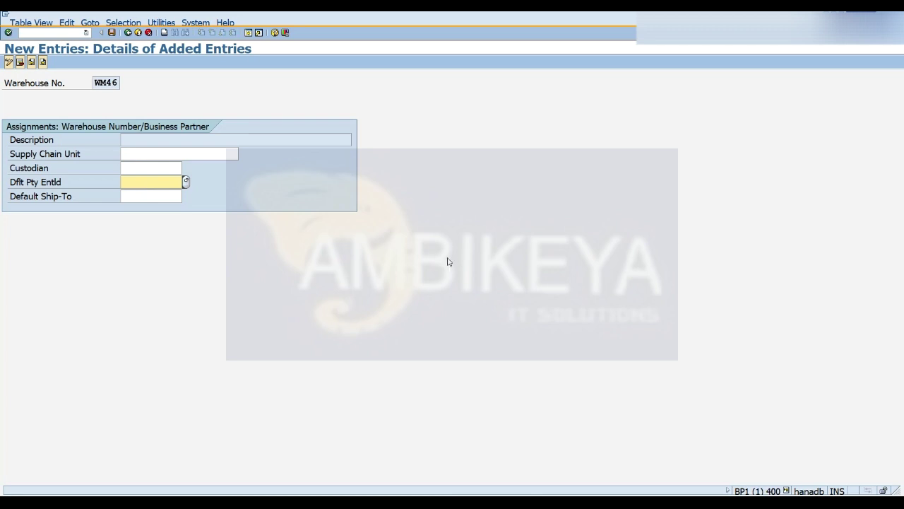
{"action": "left_click", "coordinate": [657, 503]}
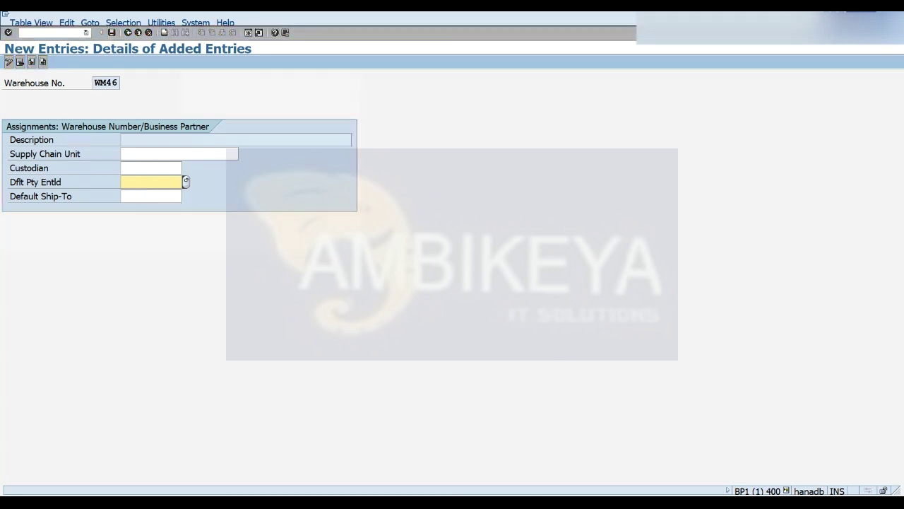
{"action": "left_click", "coordinate": [57, 250]}
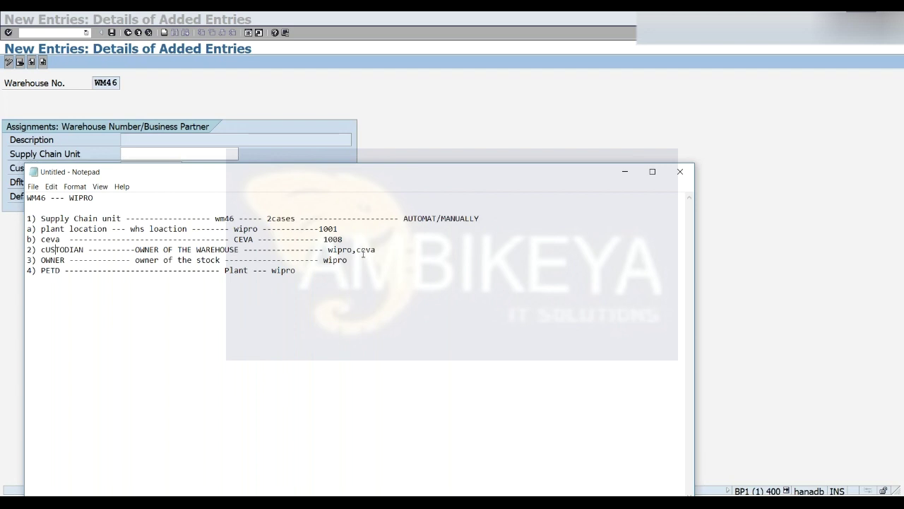
{"action": "left_click", "coordinate": [624, 171]}
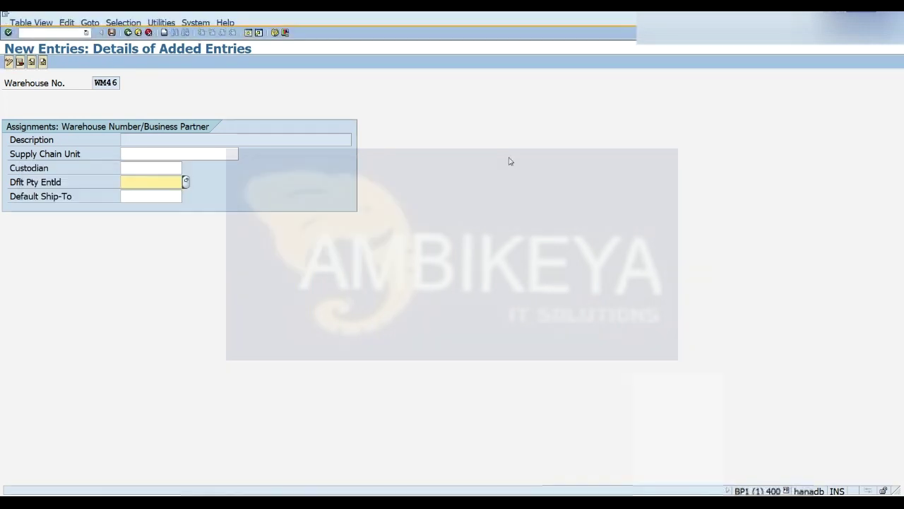
{"action": "left_click", "coordinate": [150, 170]}
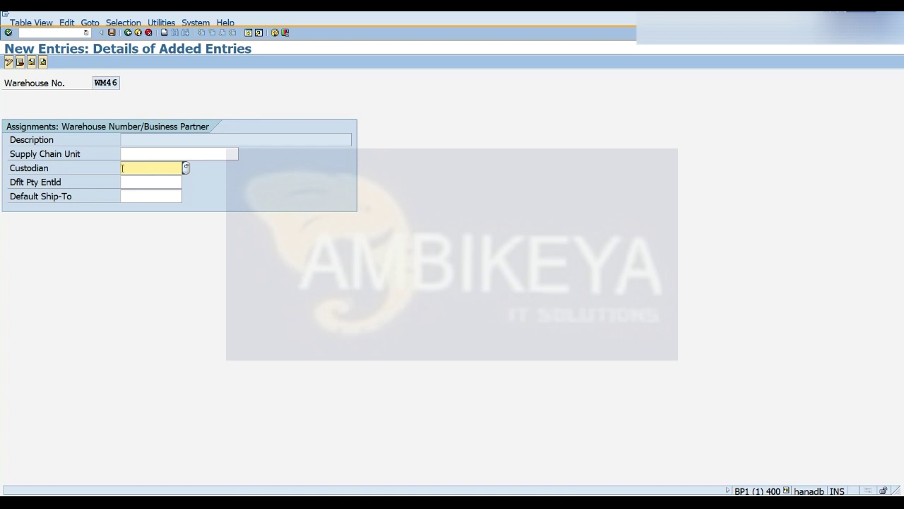
{"action": "left_click", "coordinate": [129, 183]}
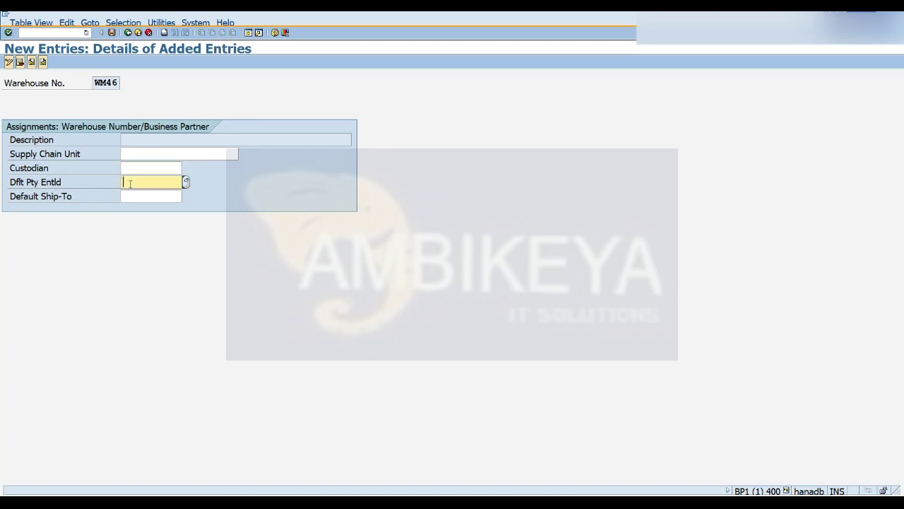